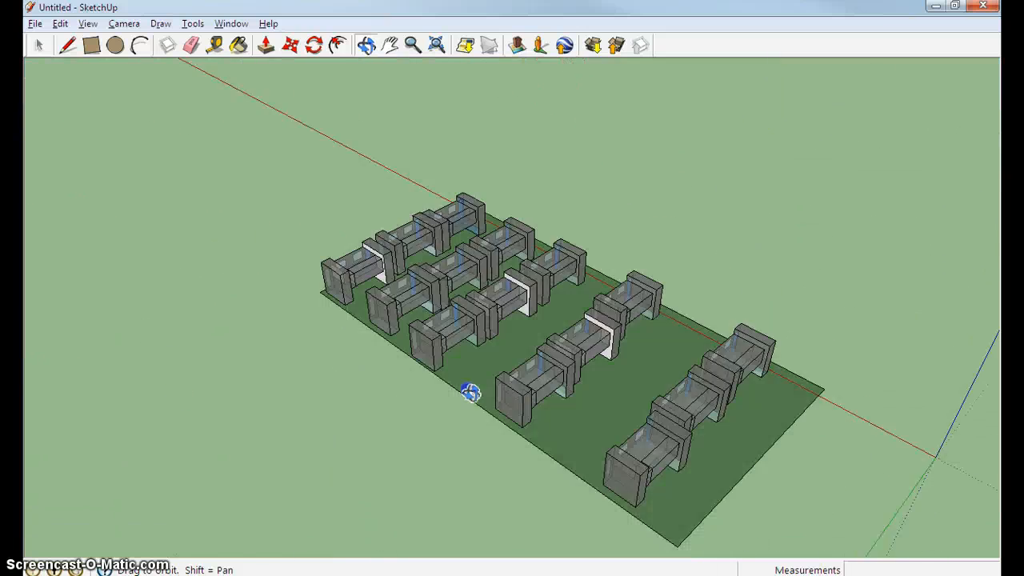
- Move the building in the far corner of the grid about 5833 m onto the empty ground beside the green base
drag(380, 299, 982, 337)
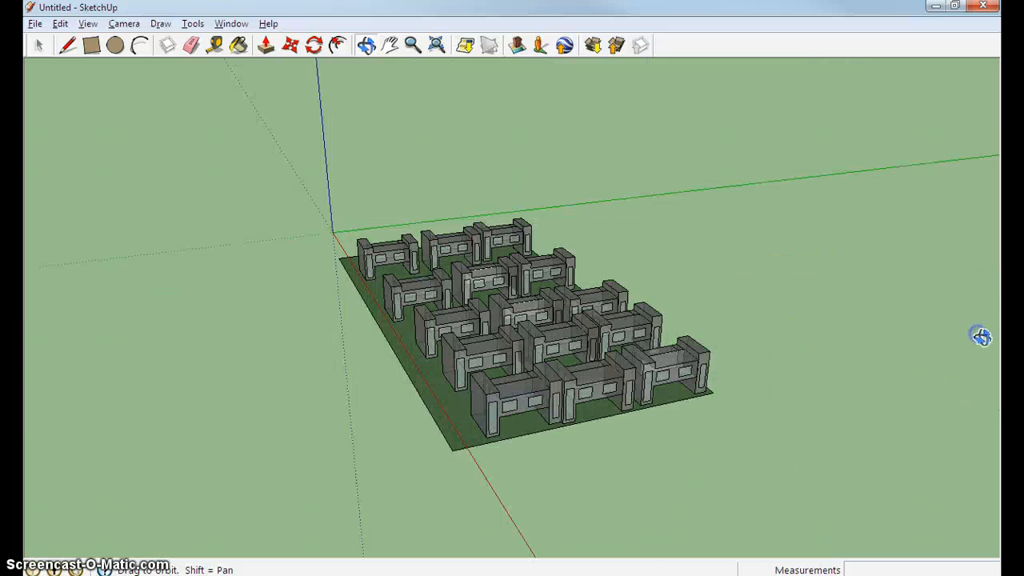
drag(634, 296, 328, 470)
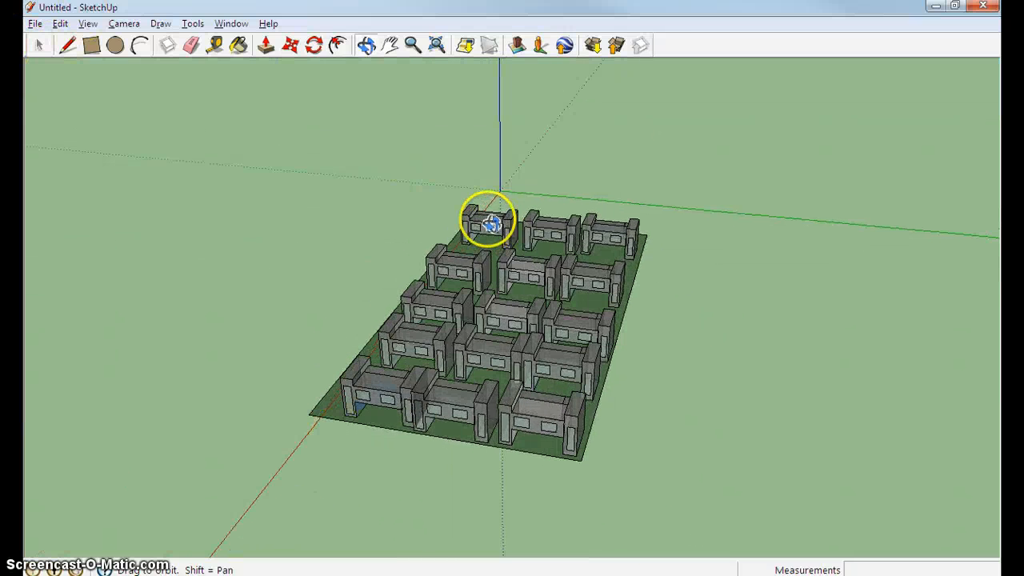
click(291, 46)
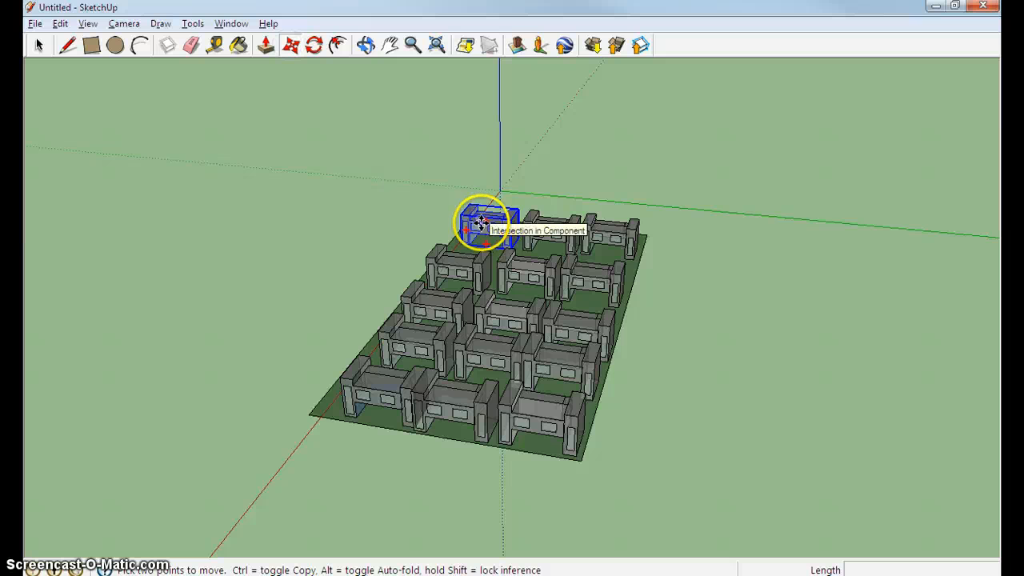
click(480, 221)
click(812, 316)
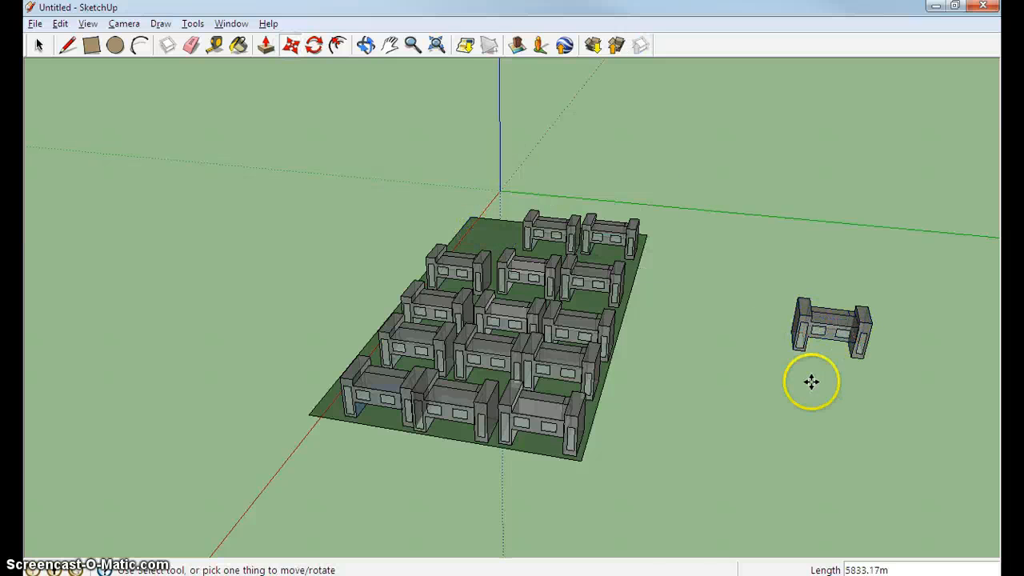
- Open the moved building's component for editing and draw a rectangle about 954 m by 350 m on the ground beside it
scroll(812, 382, up, 3)
right_click(830, 294)
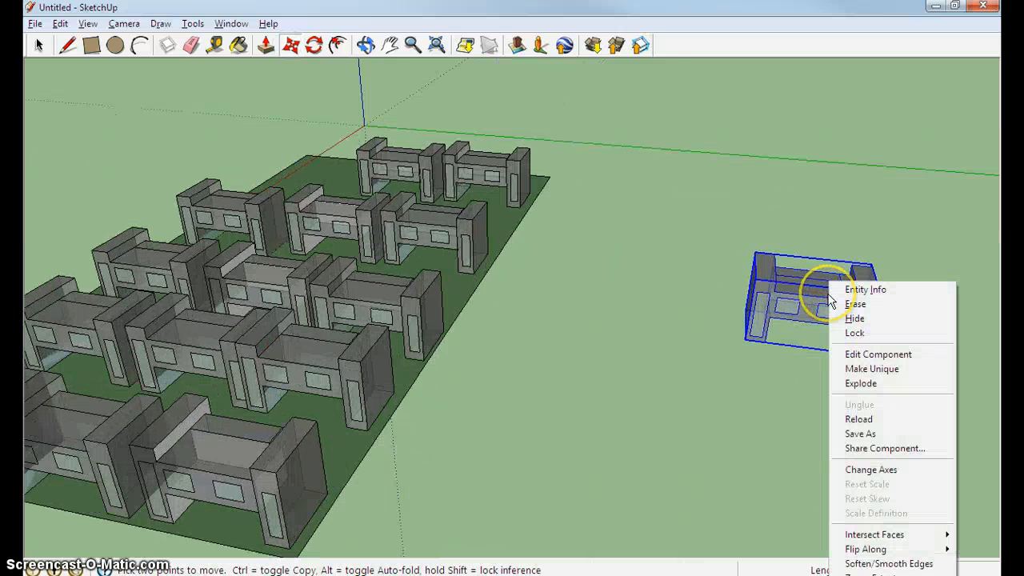
click(864, 355)
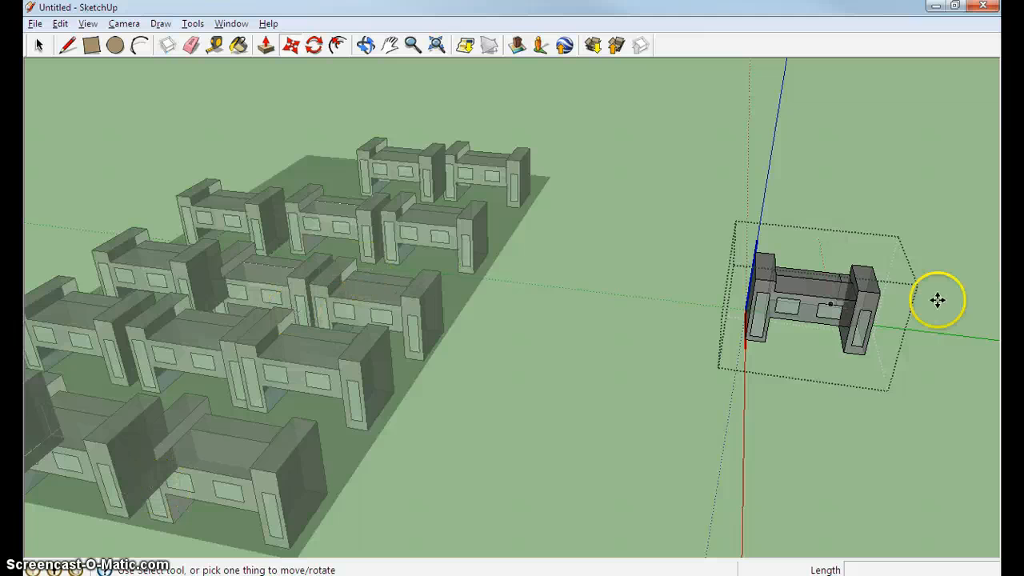
right_click(863, 313)
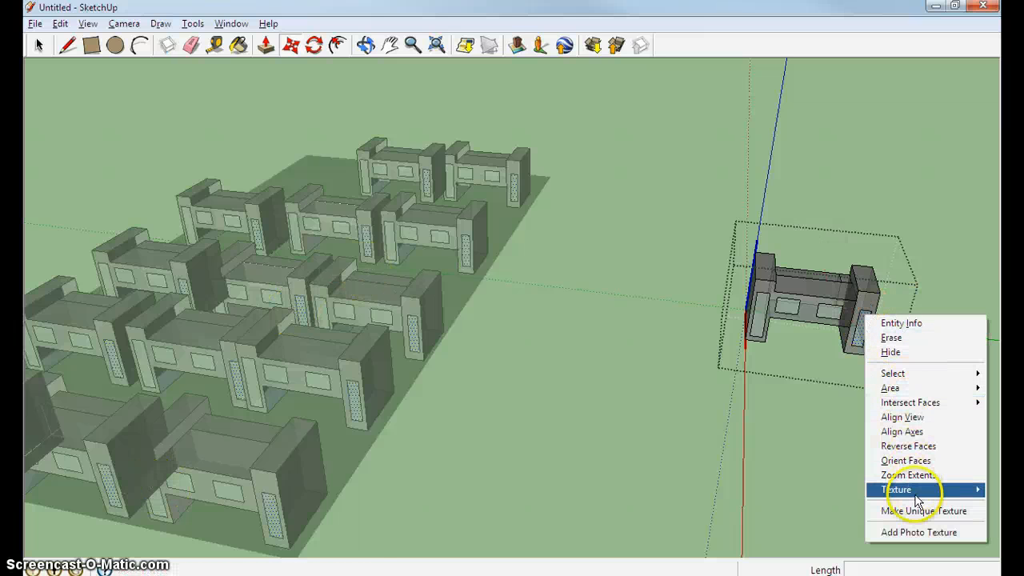
mouse_move(916, 495)
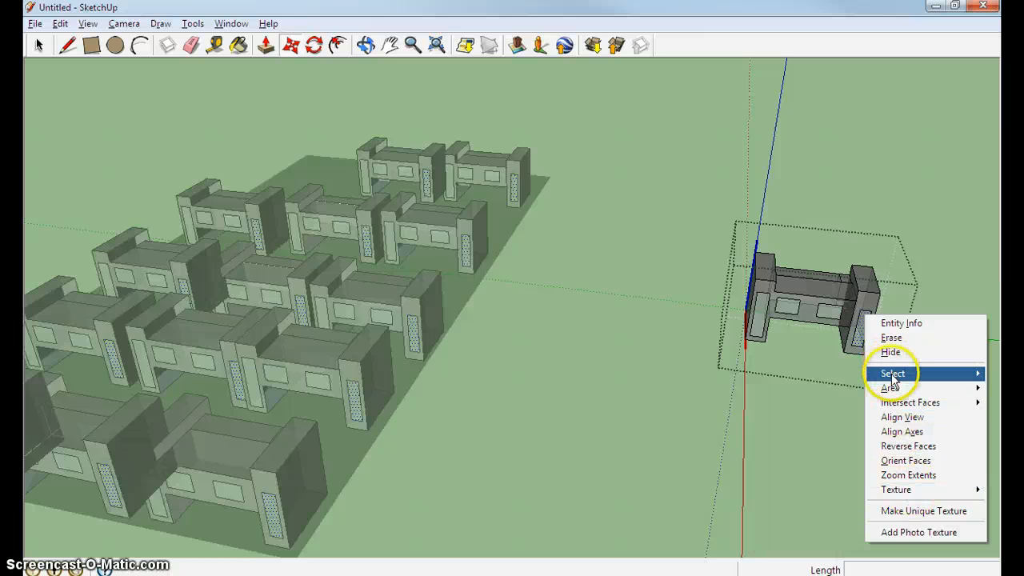
click(676, 375)
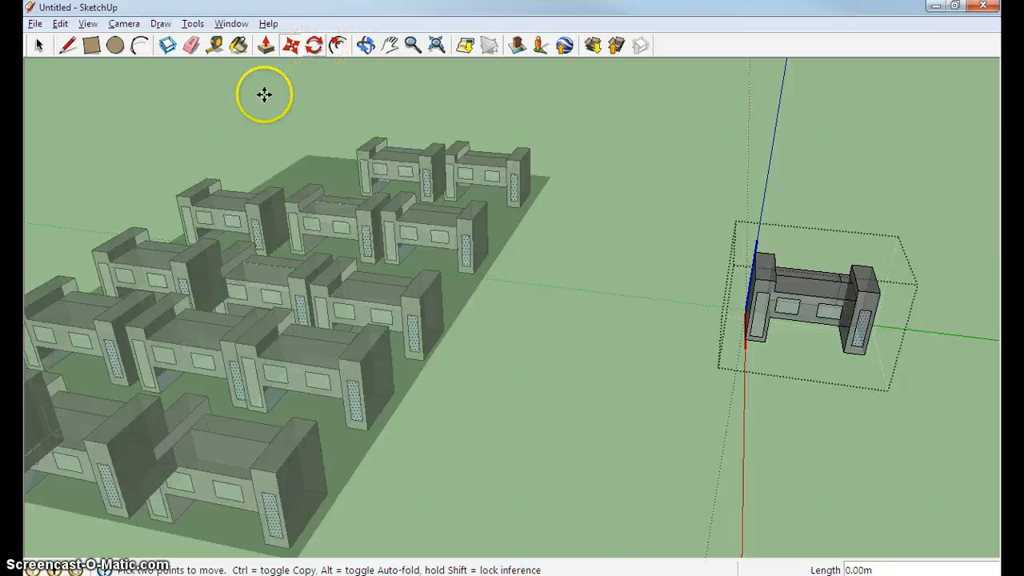
click(94, 48)
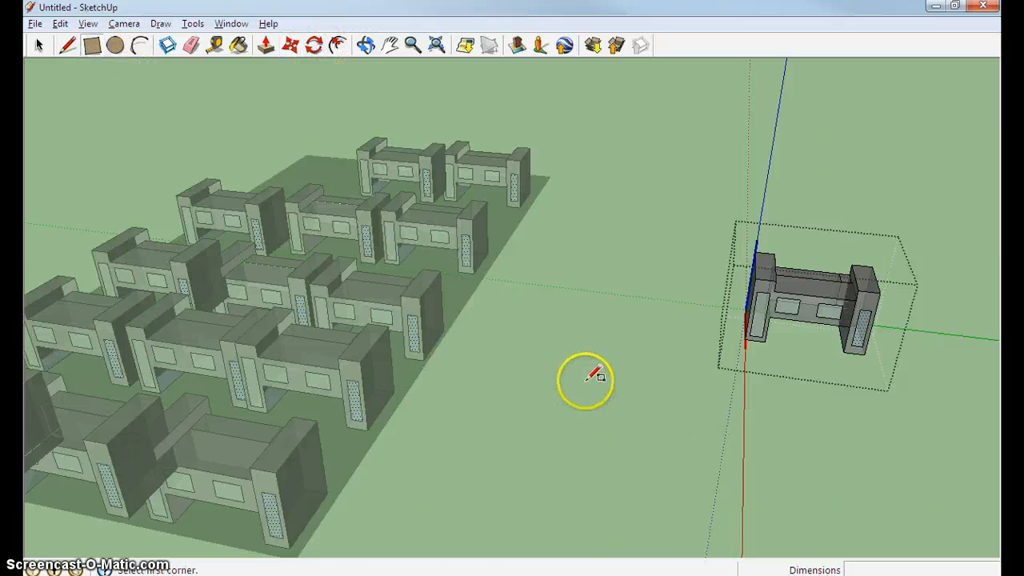
click(550, 346)
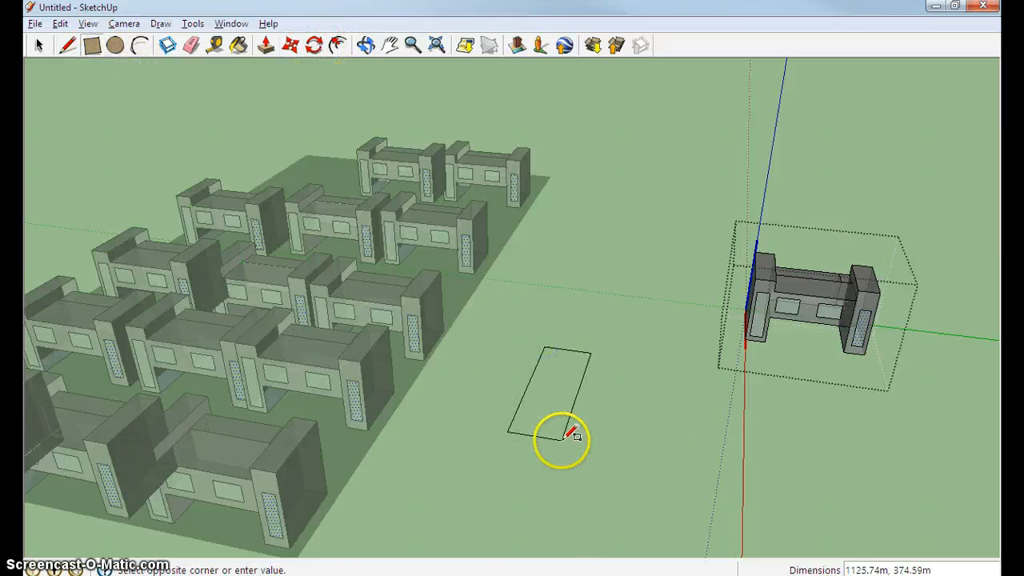
click(565, 423)
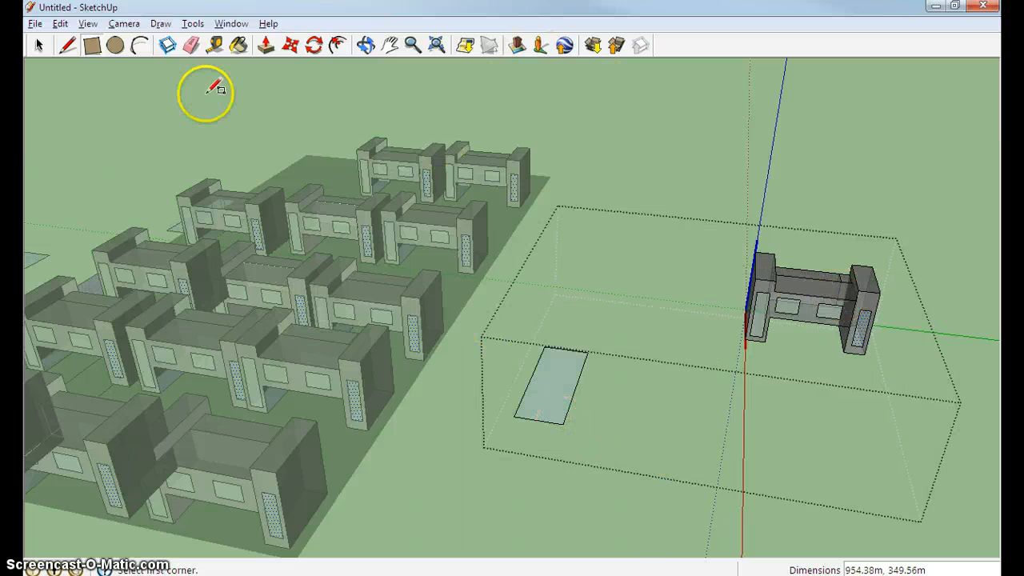
scroll(521, 370, down, 5)
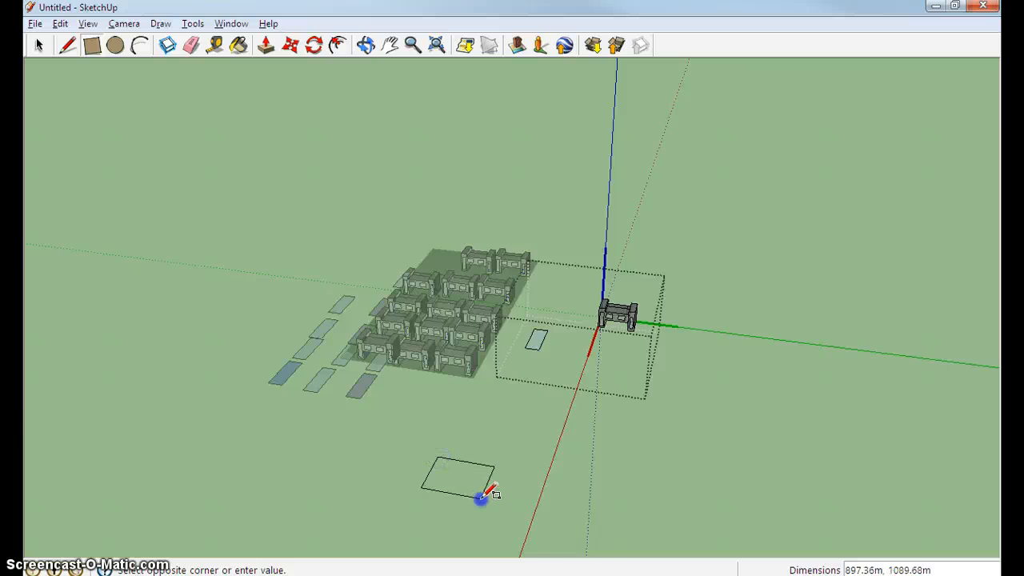
click(480, 498)
key(ctrl+z)
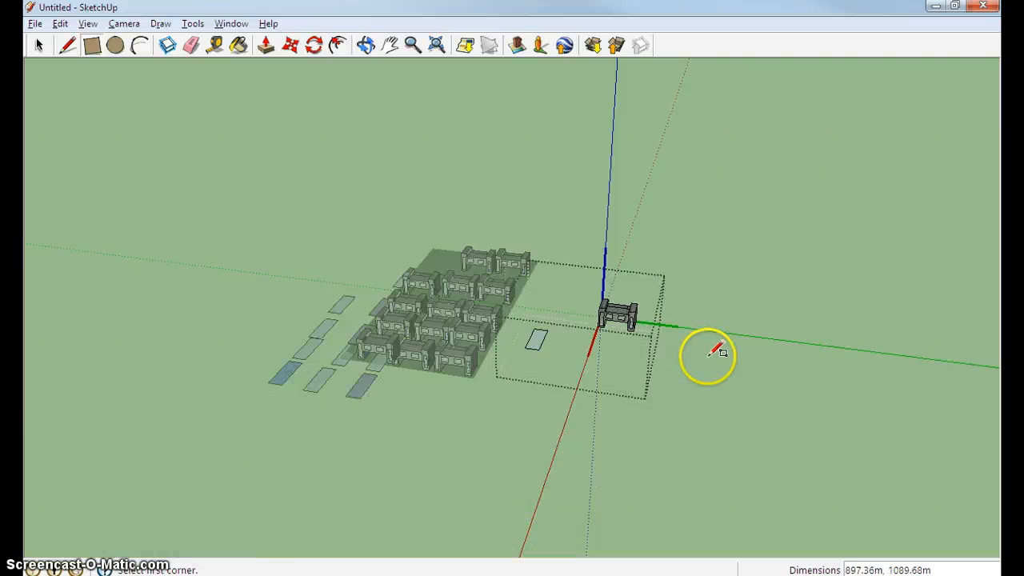
- Close the building component to return to the whole model
right_click(568, 319)
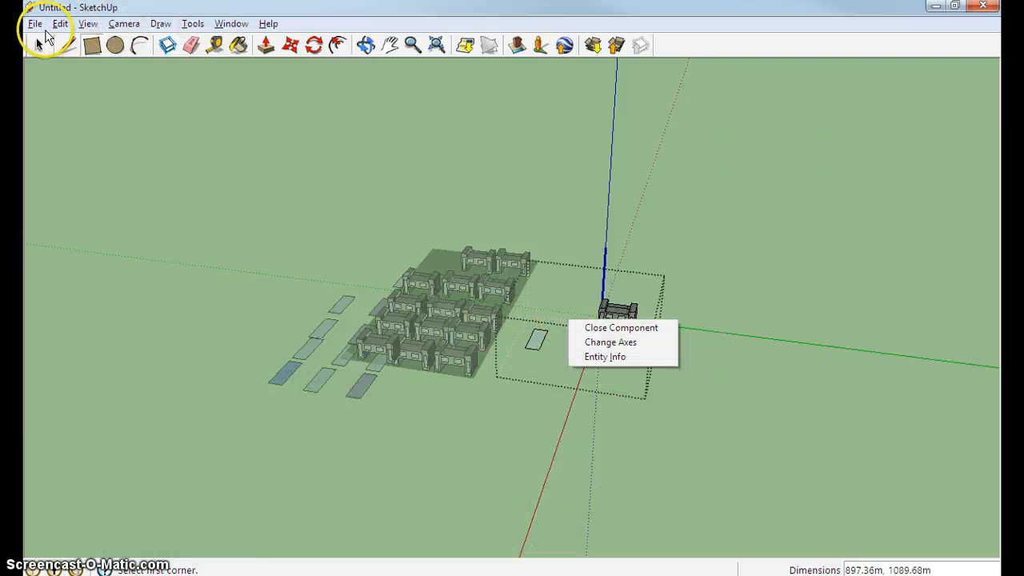
click(581, 380)
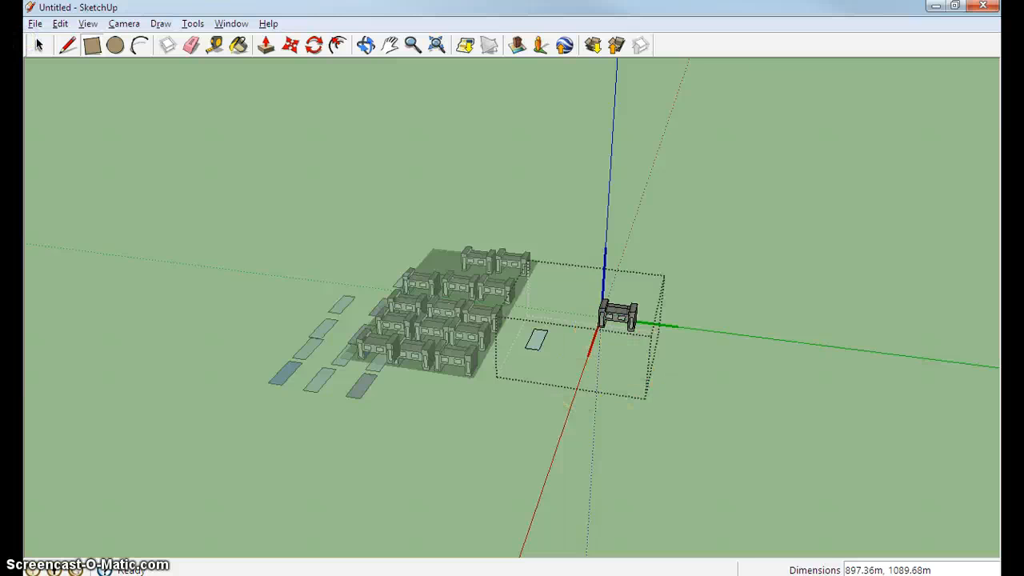
click(585, 340)
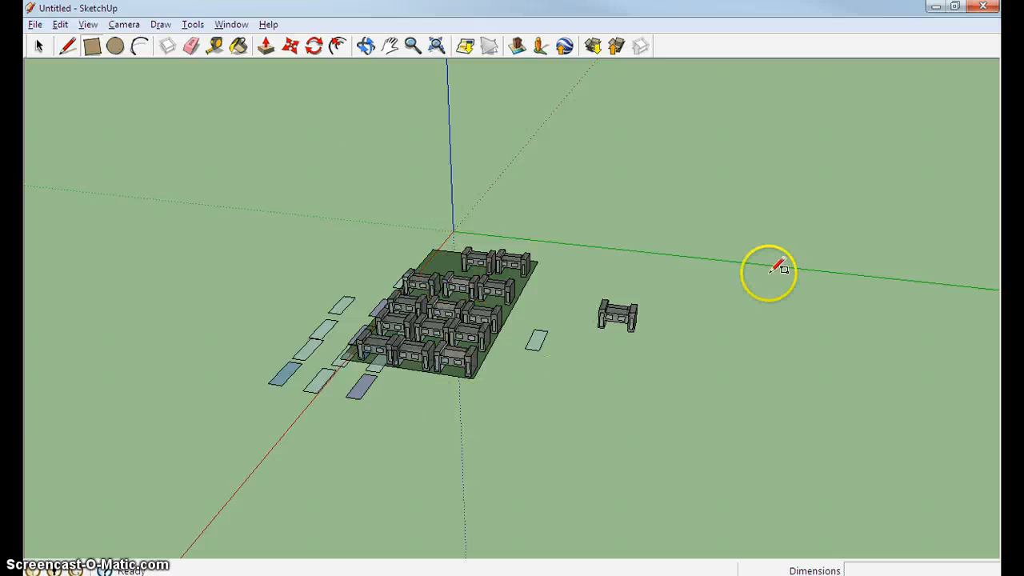
- Delete the entire model, including the green base, all the buildings and the loose rectangles
scroll(647, 259, down, 4)
scroll(640, 261, up, 4)
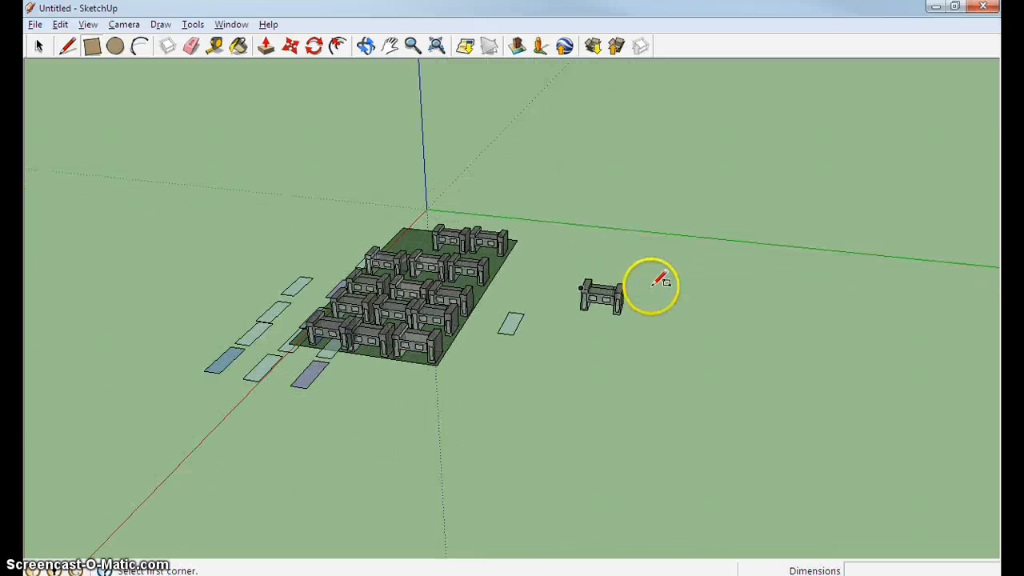
scroll(613, 265, up, 4)
scroll(352, 128, down, 4)
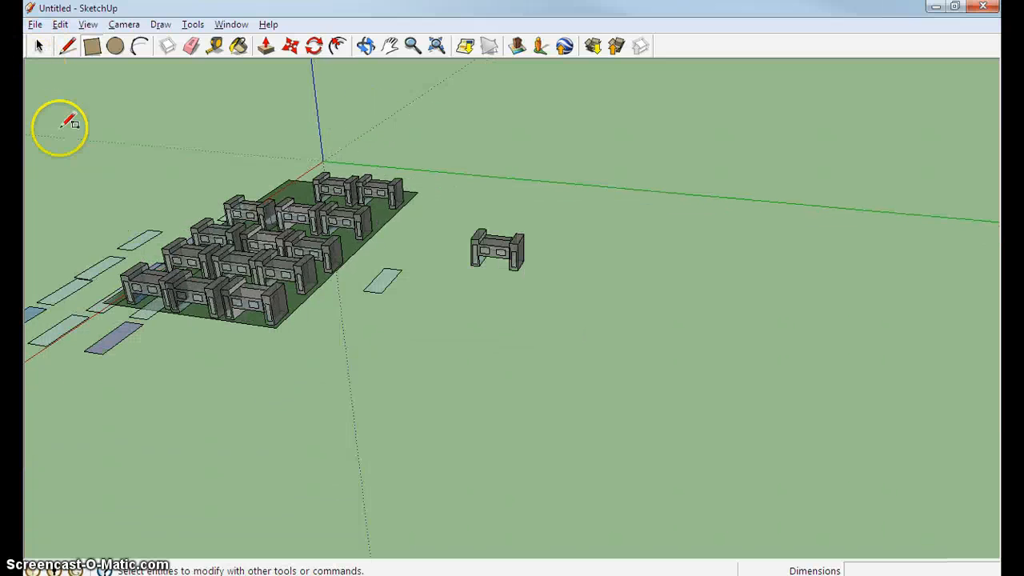
click(366, 47)
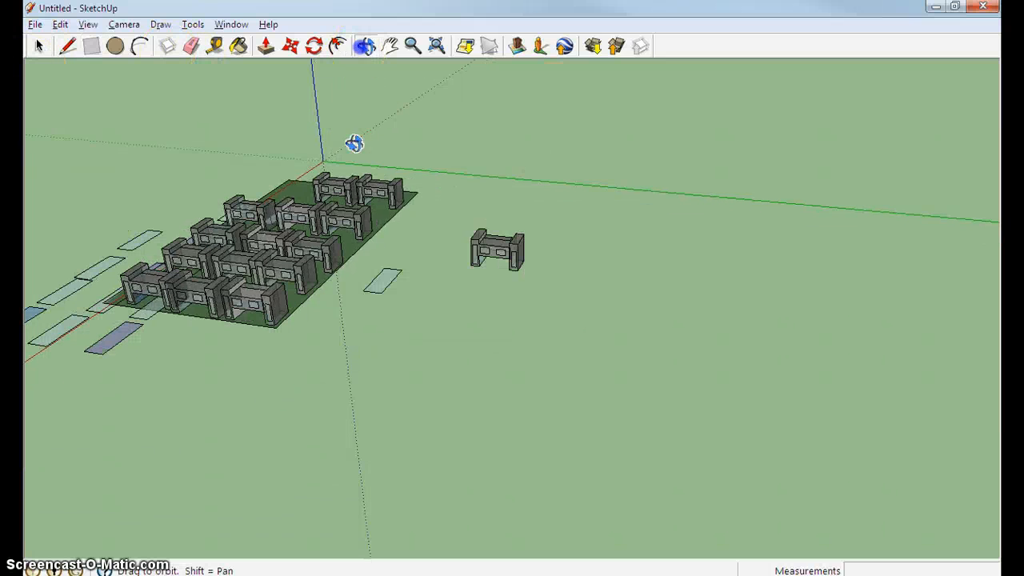
drag(354, 144, 497, 224)
scroll(441, 281, down, 3)
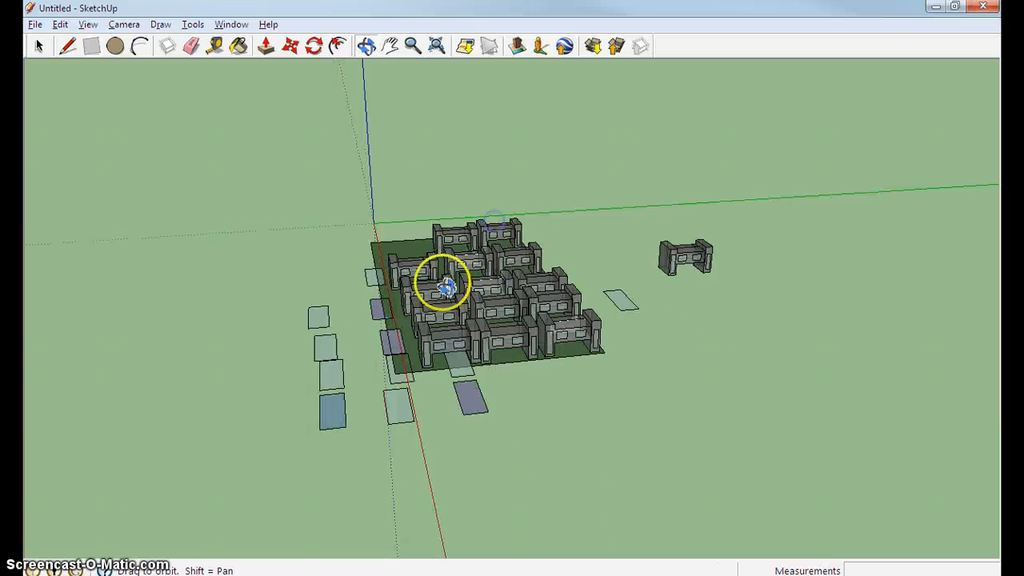
click(39, 48)
drag(156, 101, 938, 462)
key(Delete)
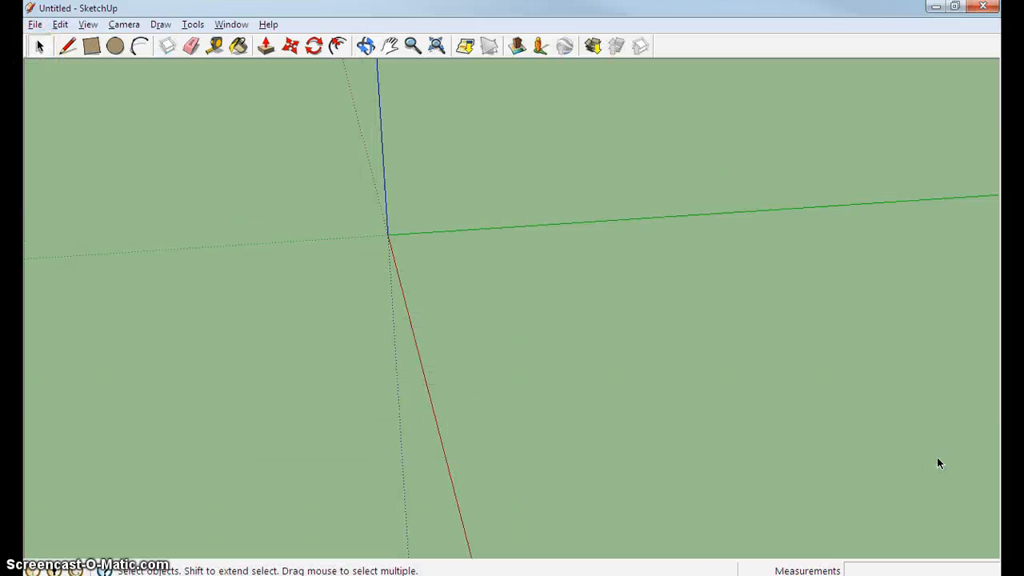
- Draw two separate ground rectangles near the origin, about 4602 m by 1191 m and about 4338 m by 1152 m
middle_drag(133, 145, 632, 307)
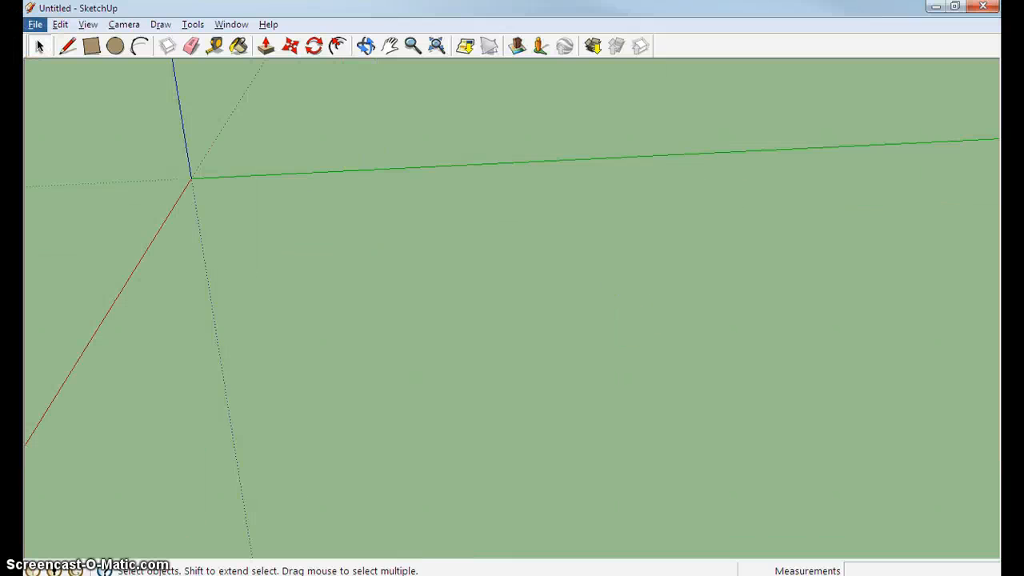
click(103, 48)
click(213, 217)
click(292, 353)
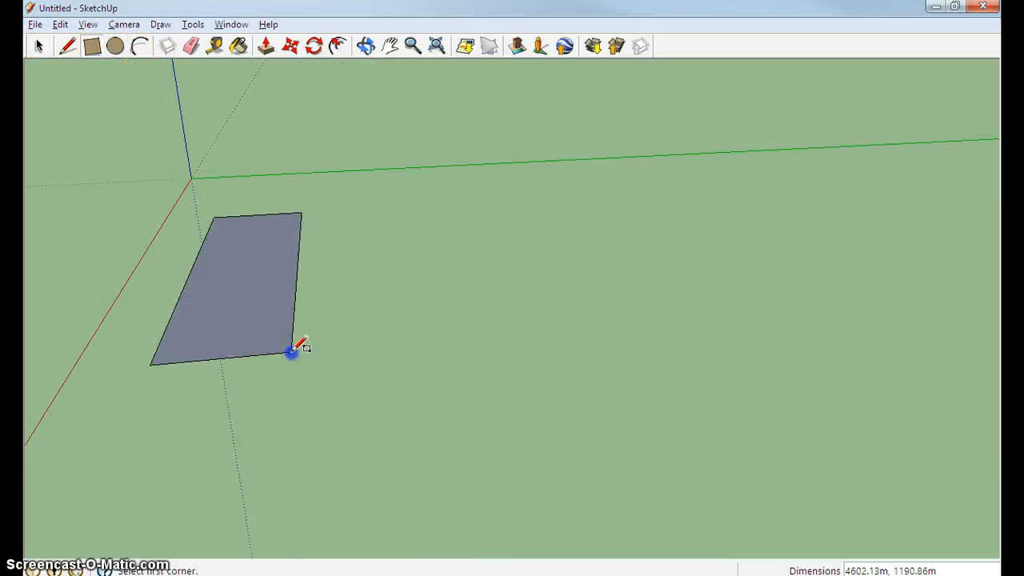
click(478, 205)
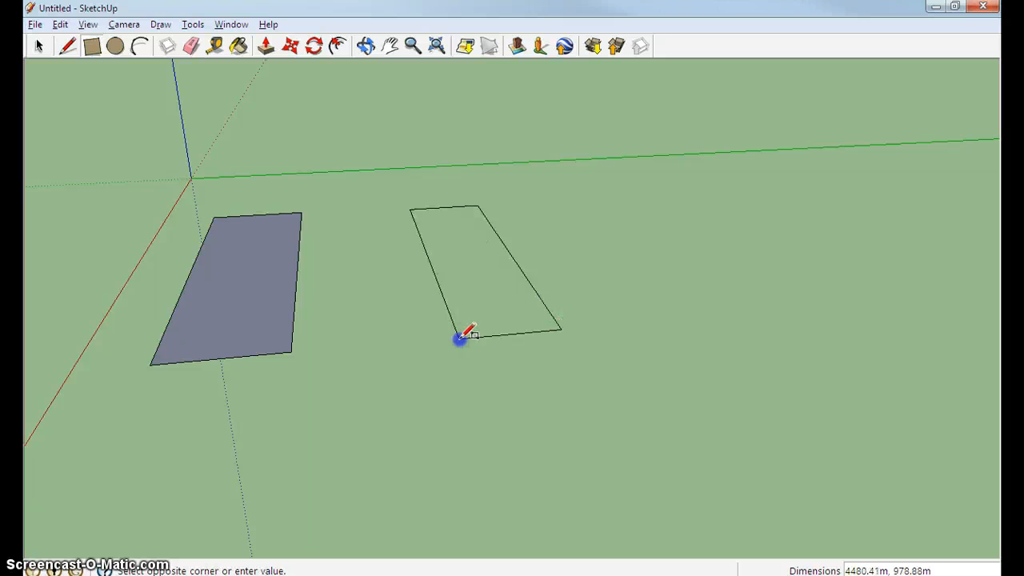
click(440, 335)
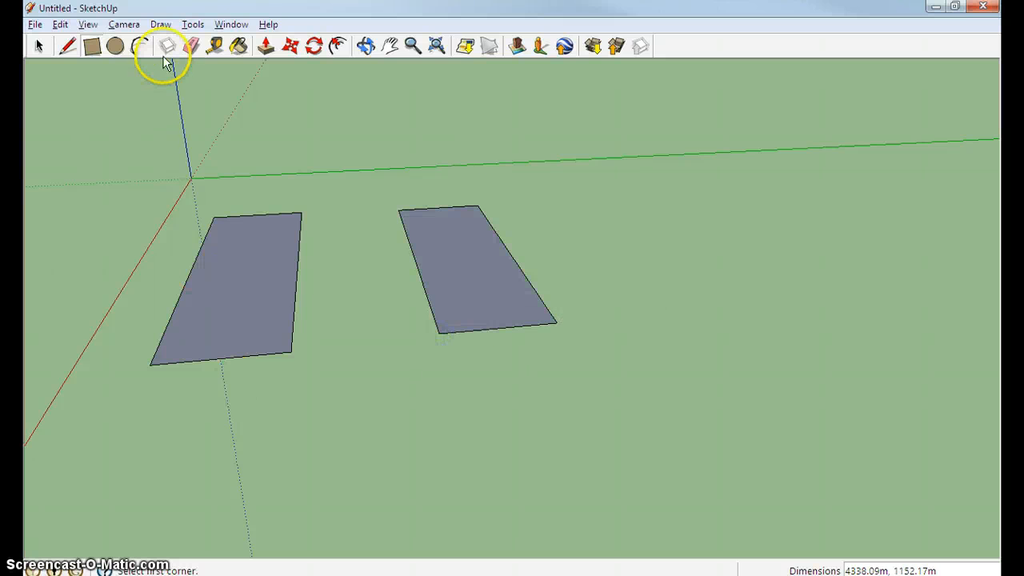
- Push/Pull both rectangles up into tall blocks of similar height, the second one about 2038 m high
click(270, 45)
click(245, 270)
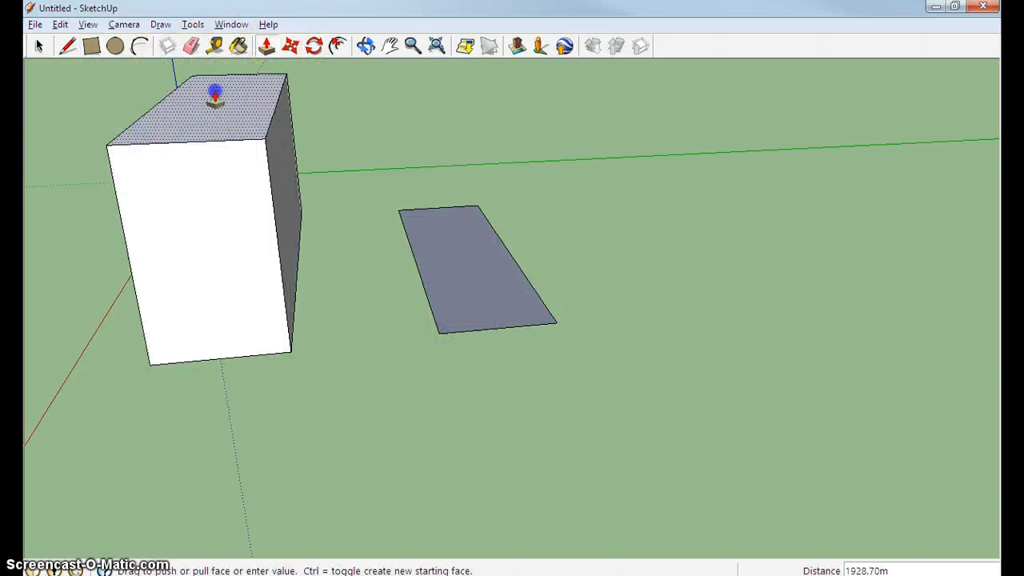
click(214, 78)
drag(489, 247, 454, 78)
- Delete the block farther from the origin, leaving only the one beside the blue axis
scroll(434, 162, down, 5)
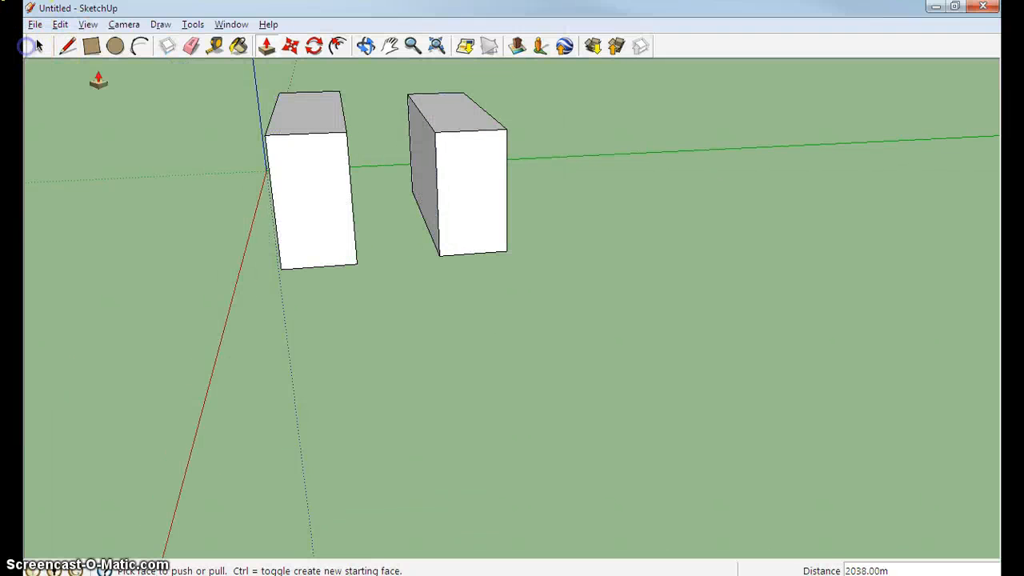
click(34, 47)
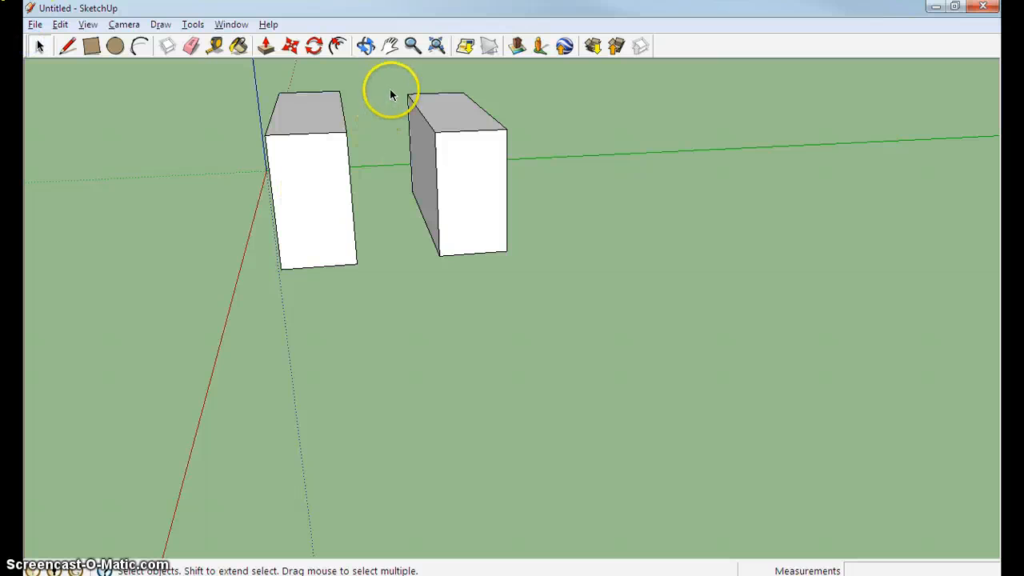
drag(495, 258, 622, 332)
key(Delete)
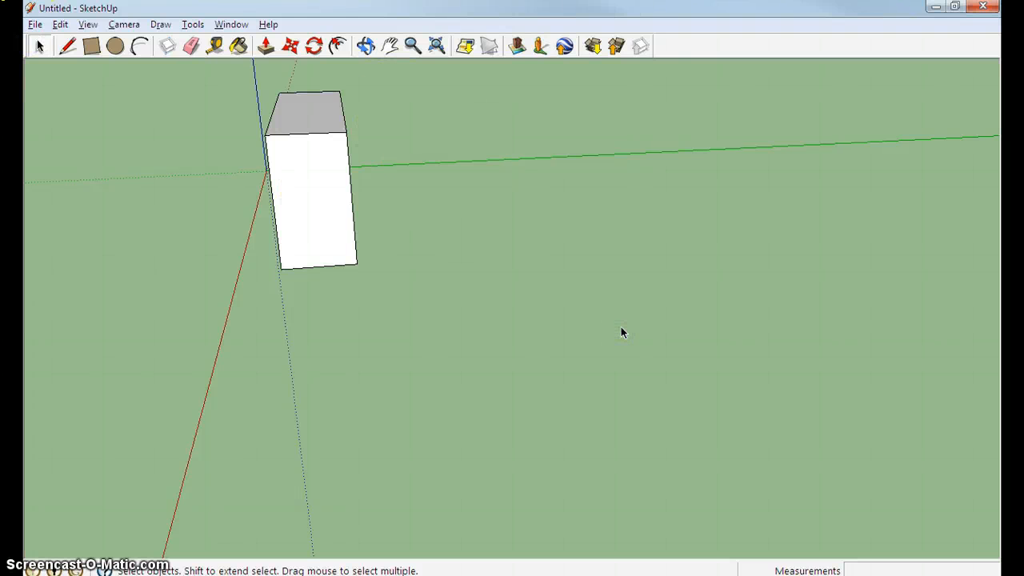
- Copy the whole remaining block and paste the duplicate beside it along the green axis
drag(415, 224, 522, 322)
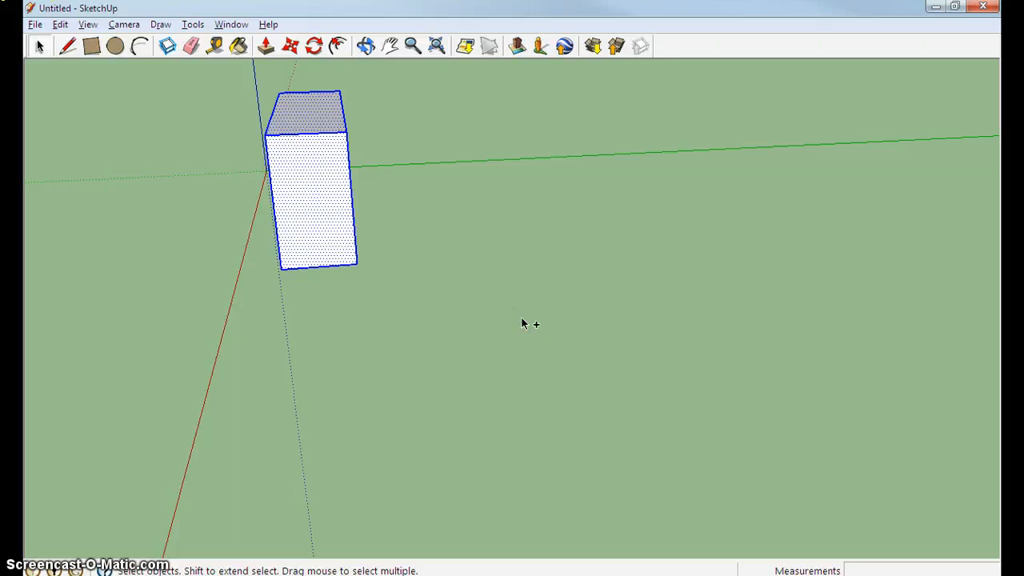
key(ctrl+v)
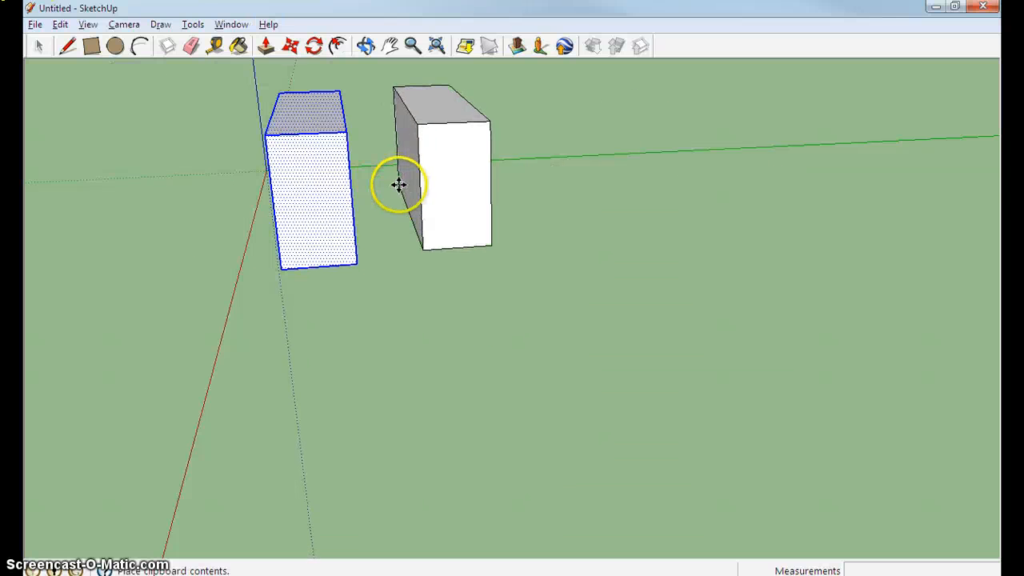
click(412, 187)
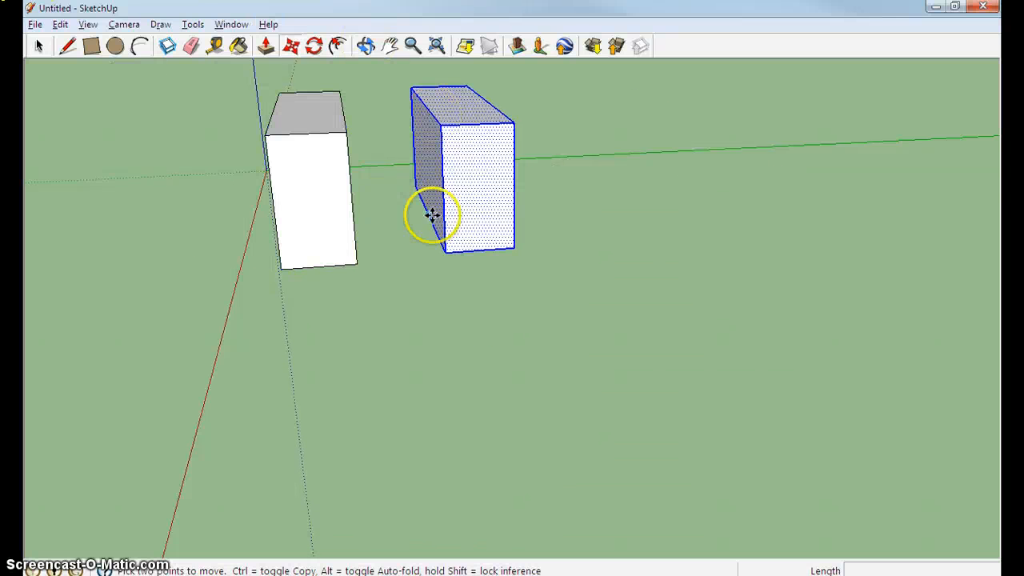
click(91, 45)
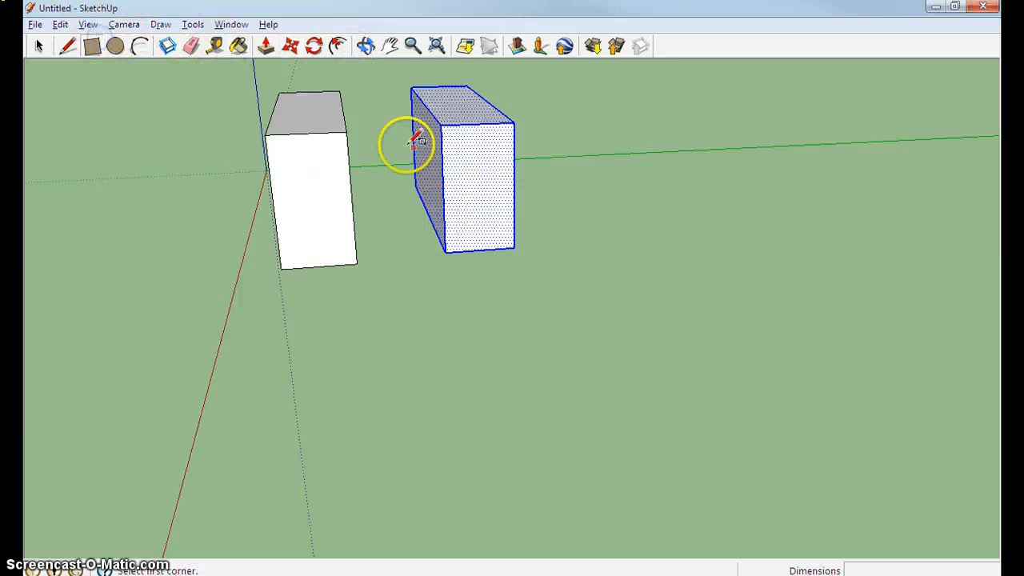
click(266, 44)
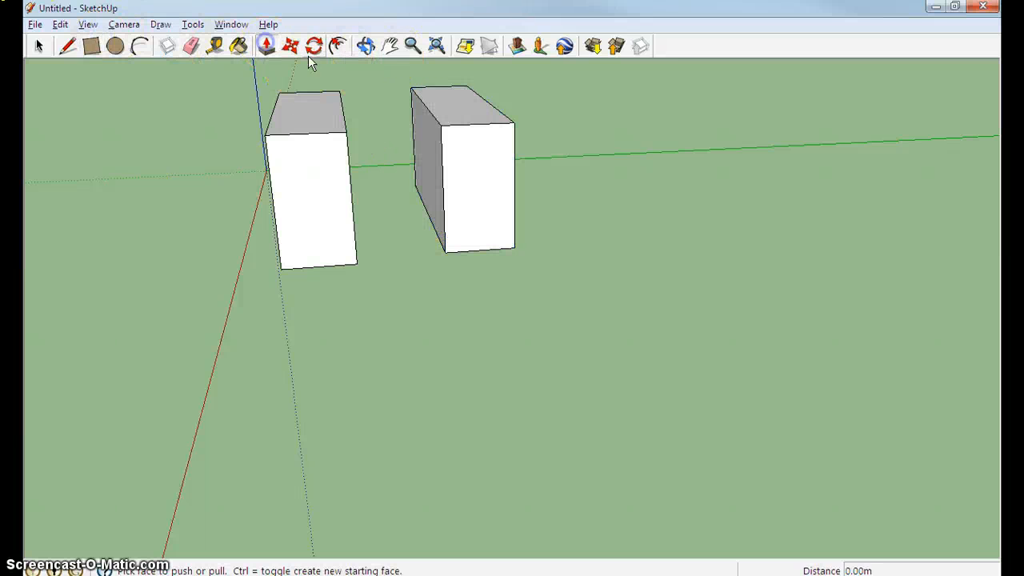
- Push the front end faces of both blocks inward, the one by the origin about 2066 m and the other about 1616 m
click(366, 46)
drag(359, 133, 411, 360)
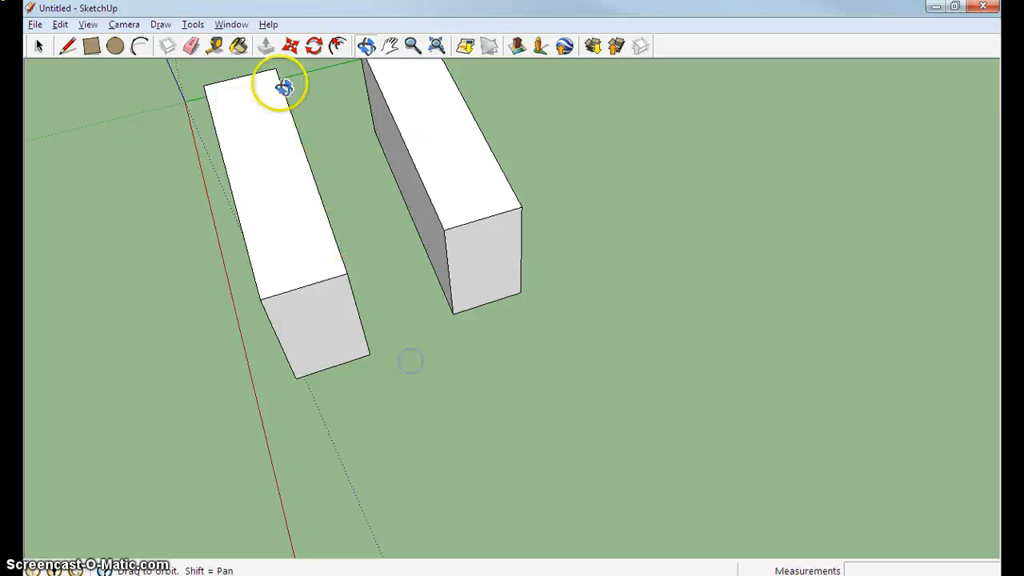
click(267, 45)
drag(330, 302, 184, 93)
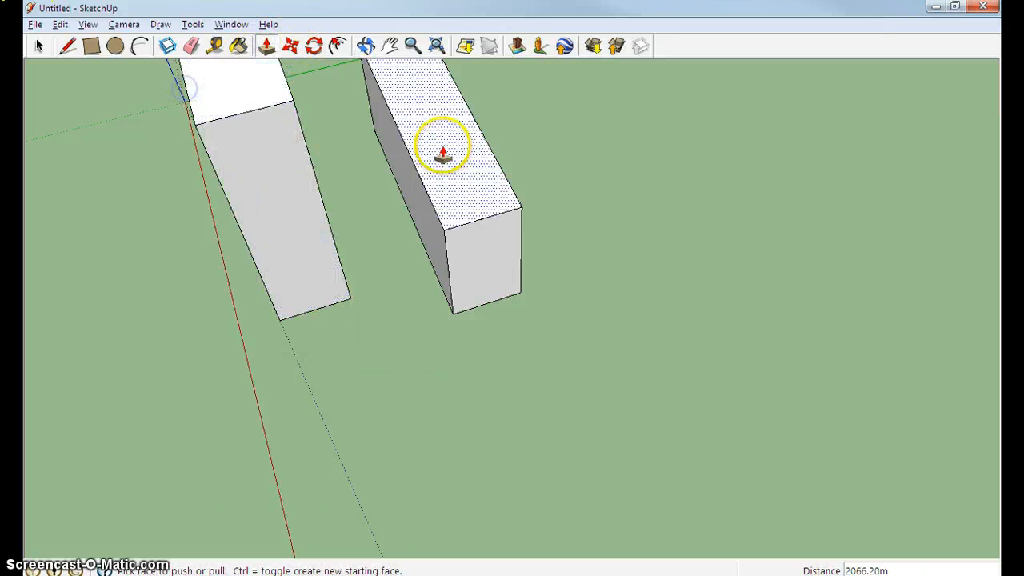
drag(500, 238, 407, 116)
scroll(406, 116, down, 5)
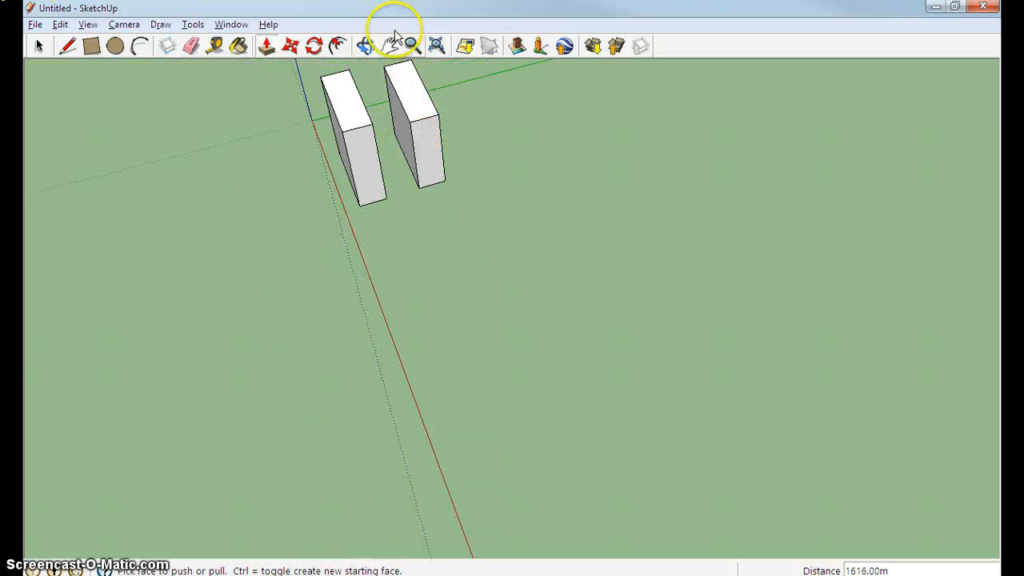
- Raise the top of the block farther from the origin about 428 m to match the other block's height
click(365, 47)
drag(414, 328, 480, 232)
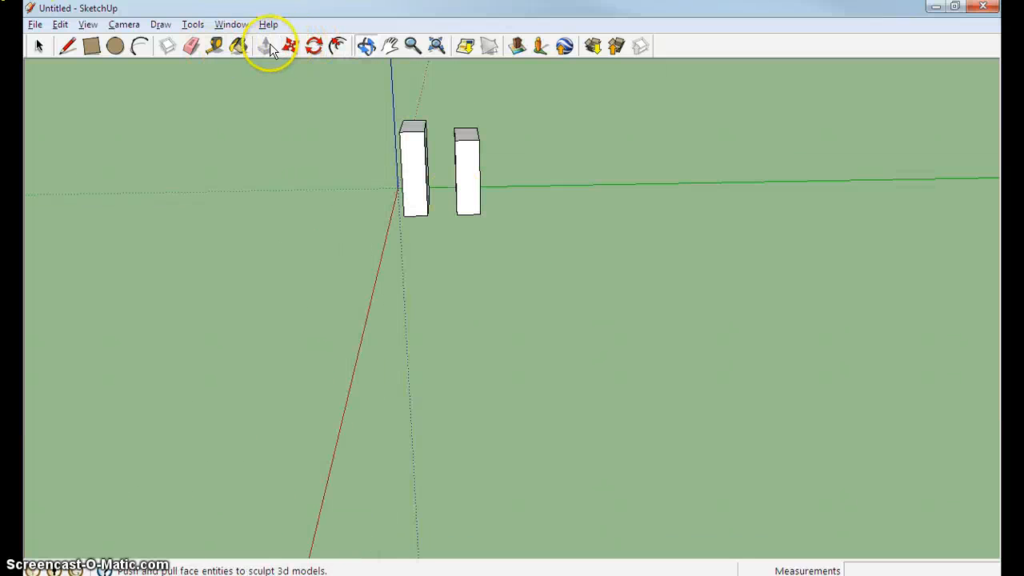
click(266, 46)
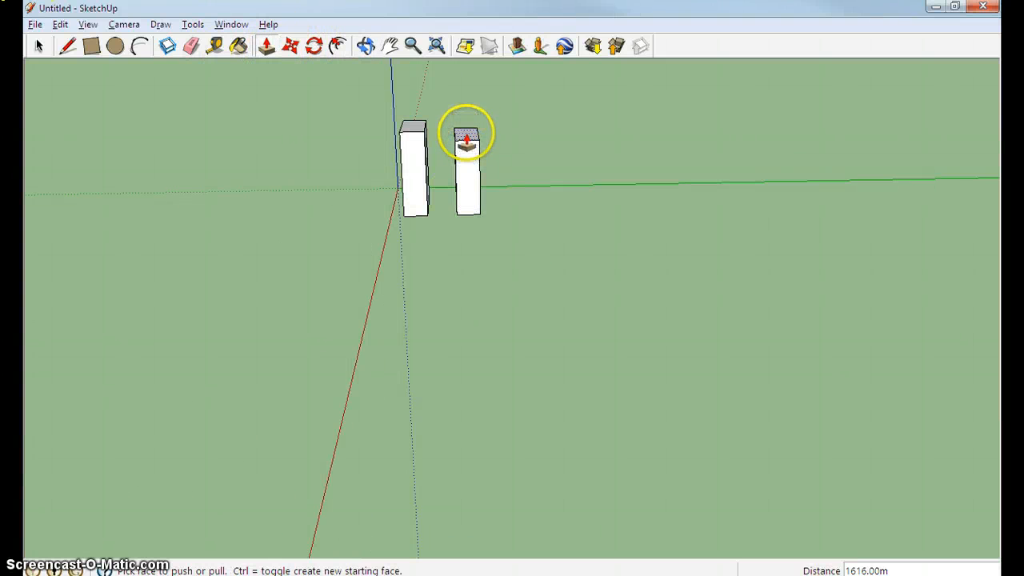
click(466, 134)
click(468, 132)
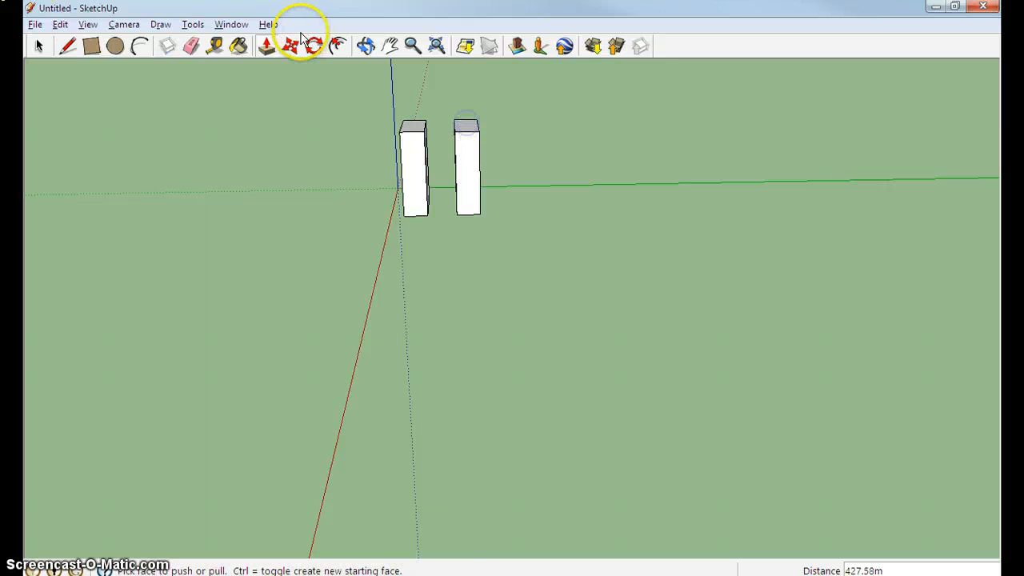
scroll(399, 259, up, 1)
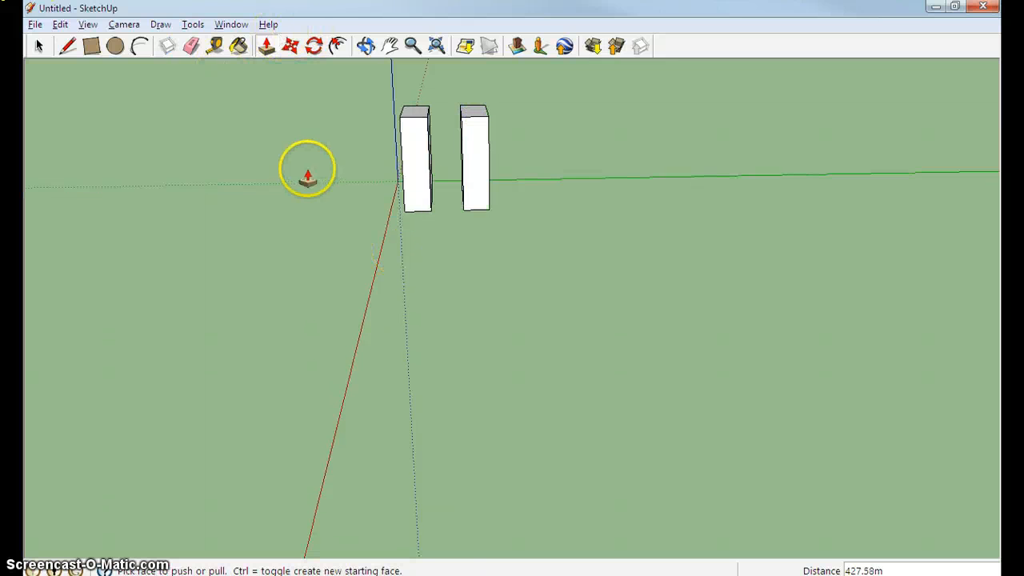
- Draw a vertical rectangle about 996 m by 1469 m bridging the gap between the two blocks' front edges
click(366, 47)
drag(553, 240, 444, 130)
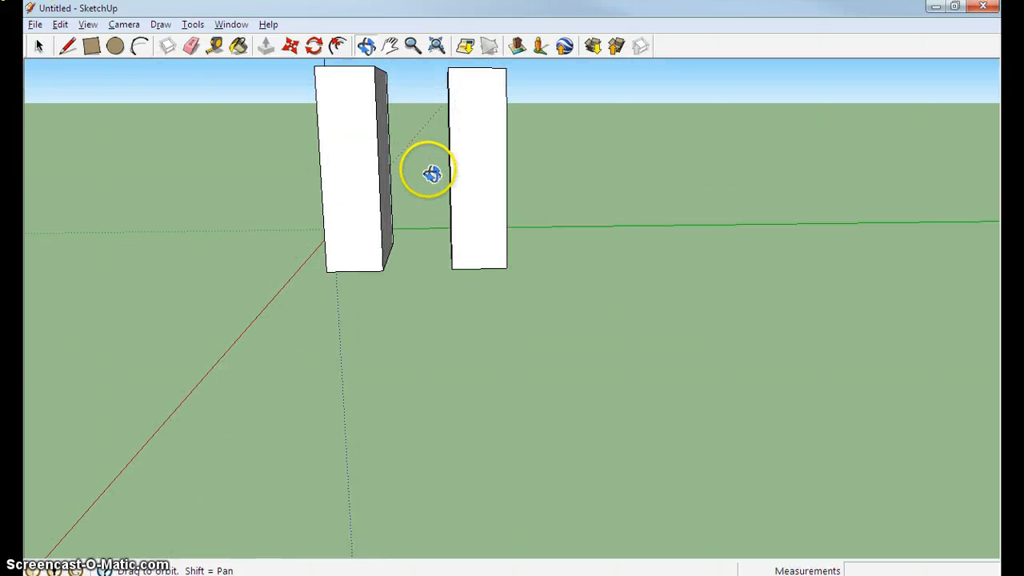
click(93, 46)
click(377, 122)
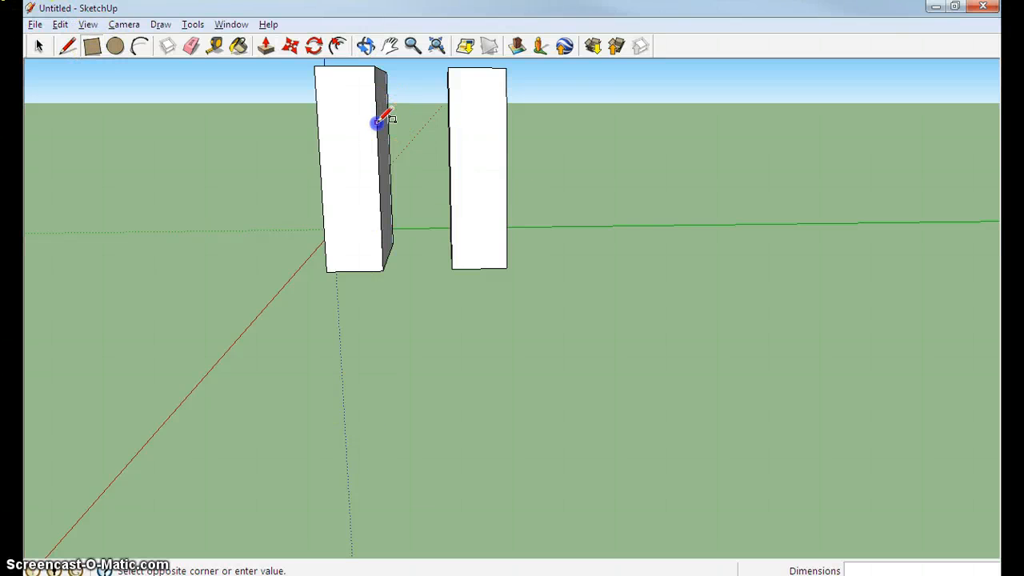
click(449, 163)
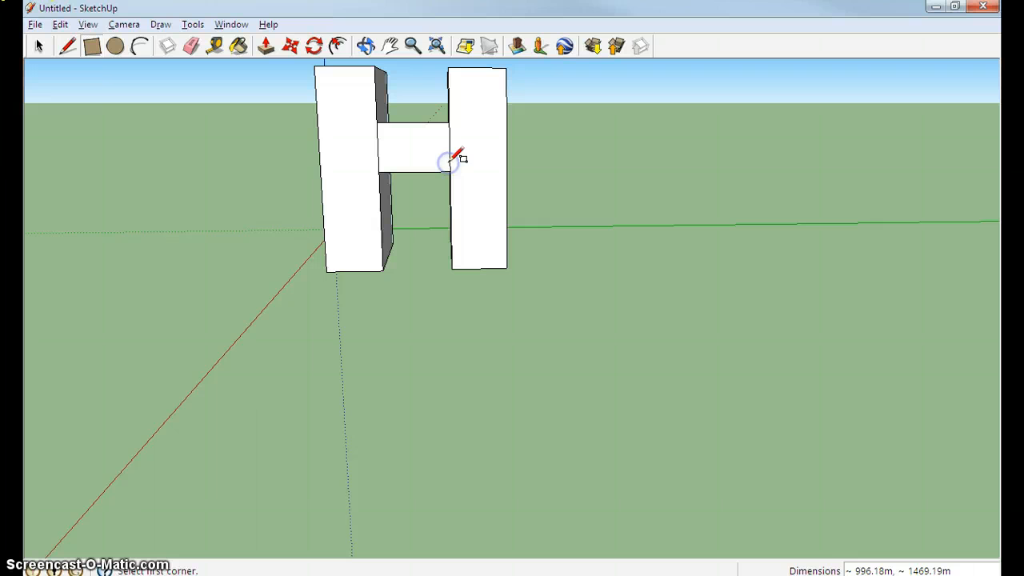
- Push the rear faces of both blocks inward to similar depths with Push/Pull
click(366, 46)
drag(688, 312, 596, 417)
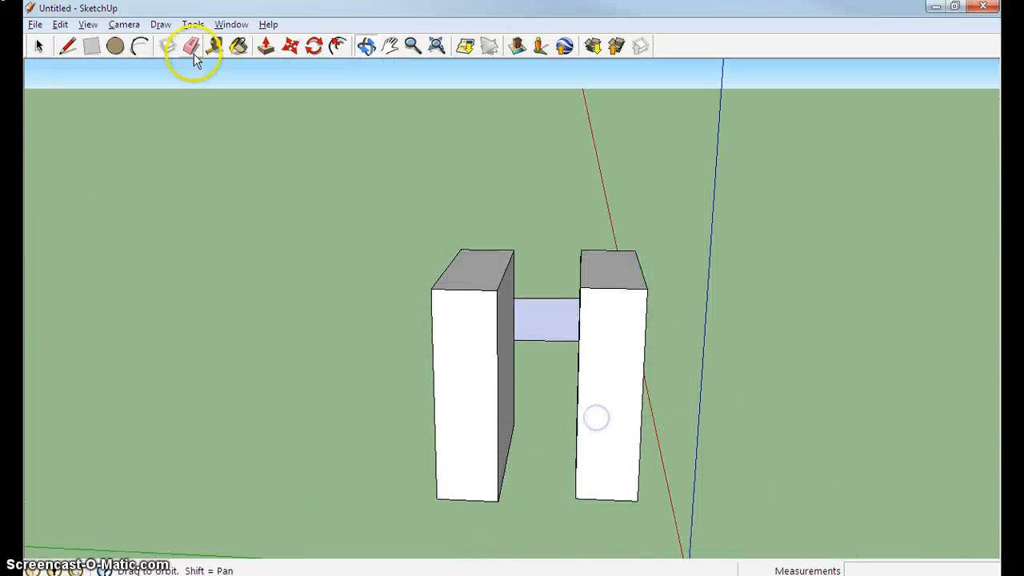
click(266, 46)
click(480, 400)
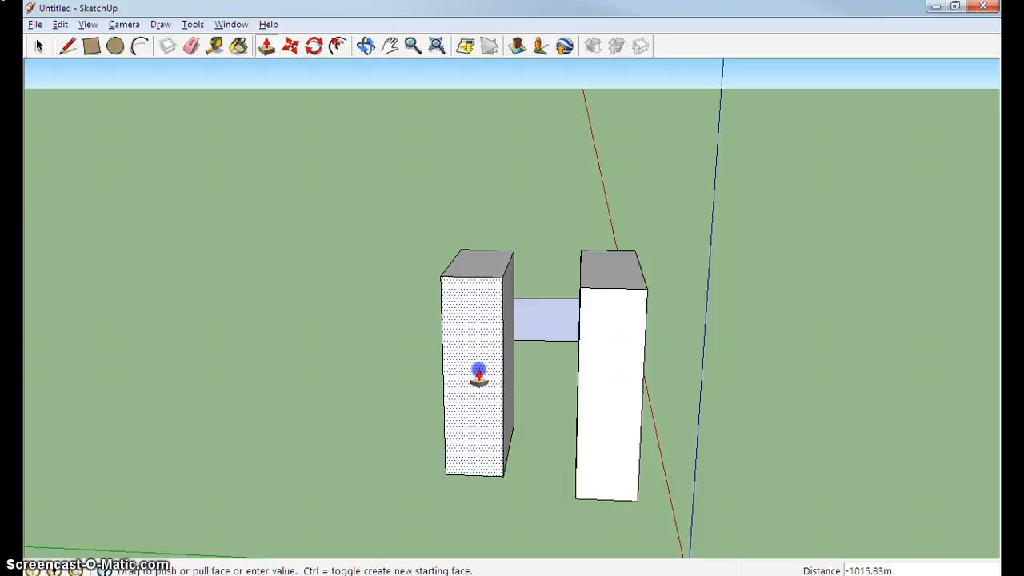
click(477, 371)
click(590, 360)
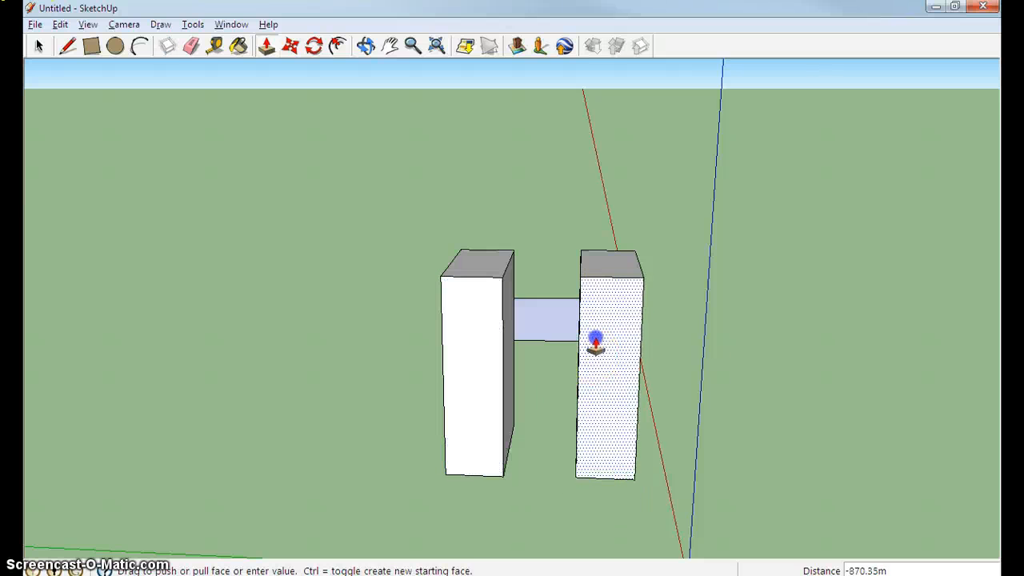
click(592, 341)
- Pull the connecting rectangle about 2319 m toward the rear to form a solid crossbar between the blocks
click(531, 319)
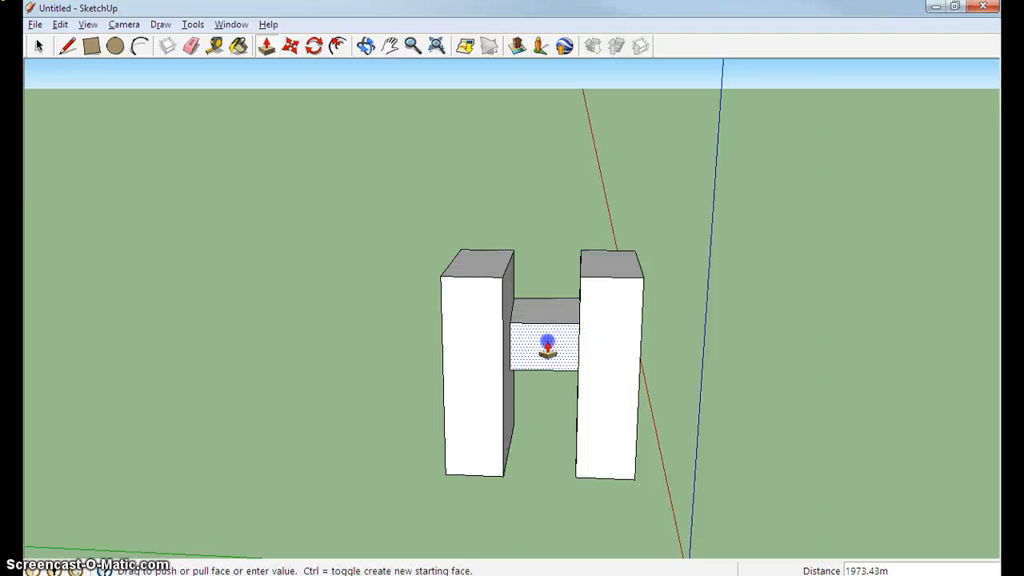
click(548, 350)
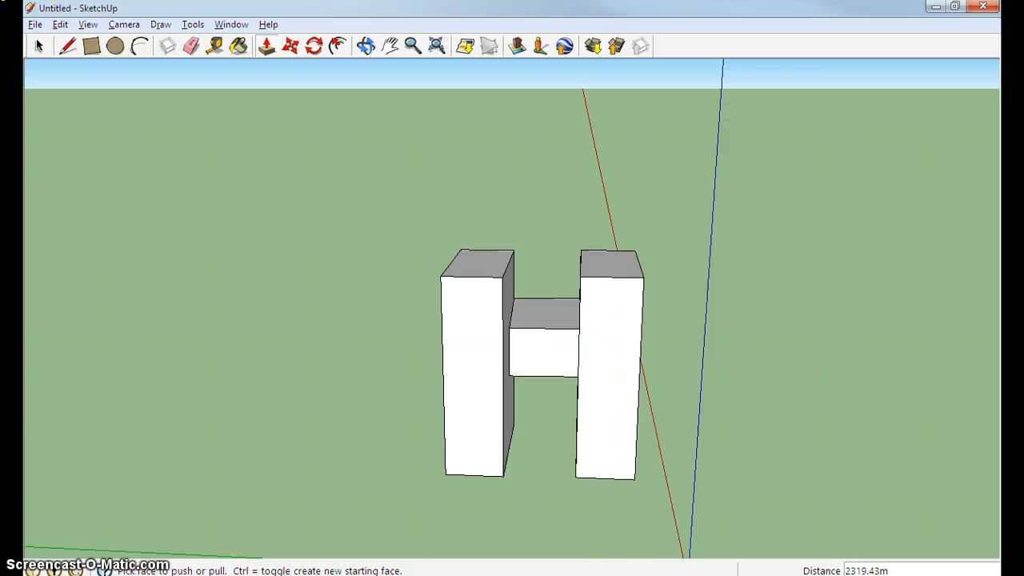
- Pull the crossbar's front face far out past the blocks and extend its exposed side about 681 m along the green axis
click(369, 45)
drag(480, 280, 711, 178)
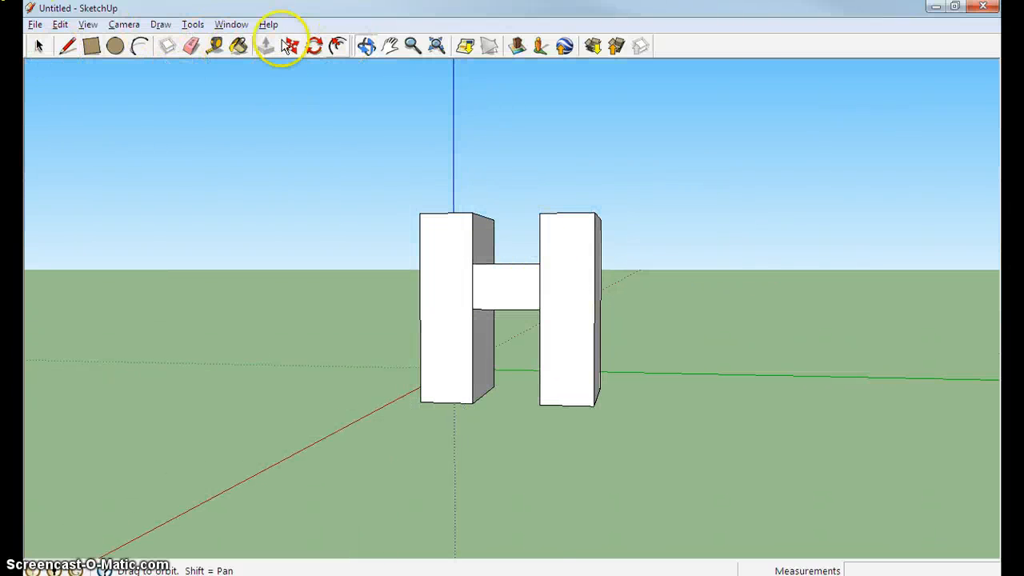
click(507, 285)
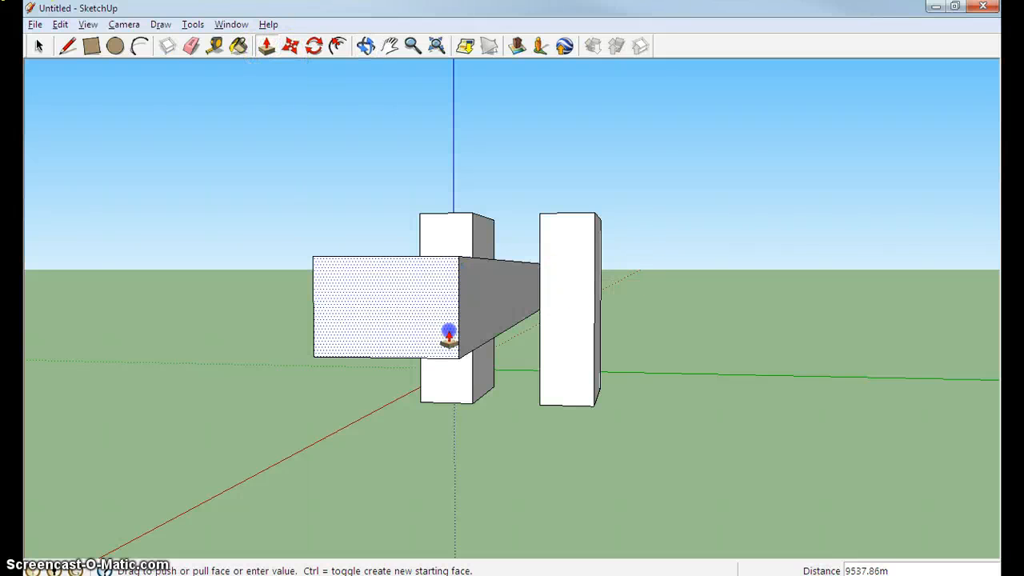
click(396, 347)
click(480, 313)
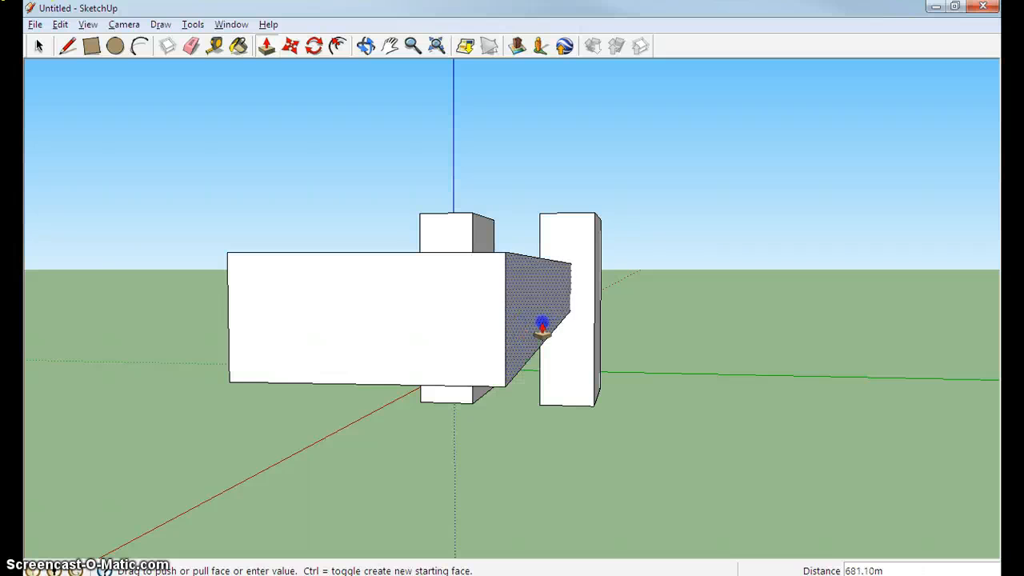
click(541, 324)
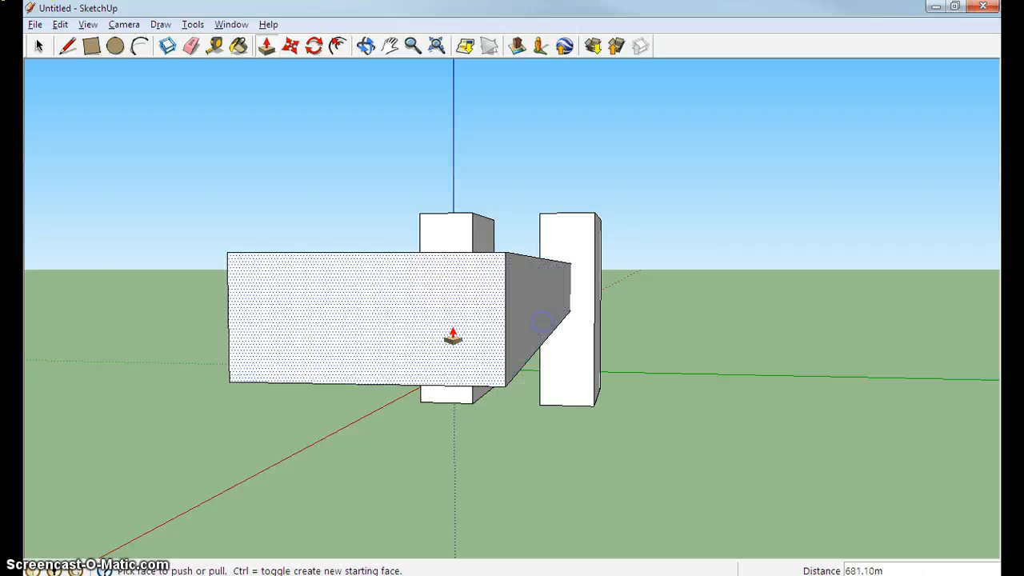
- Widen the crossbar on the side nearer the origin and push its front face back about 11149 m toward the blocks
click(365, 50)
drag(331, 275, 413, 398)
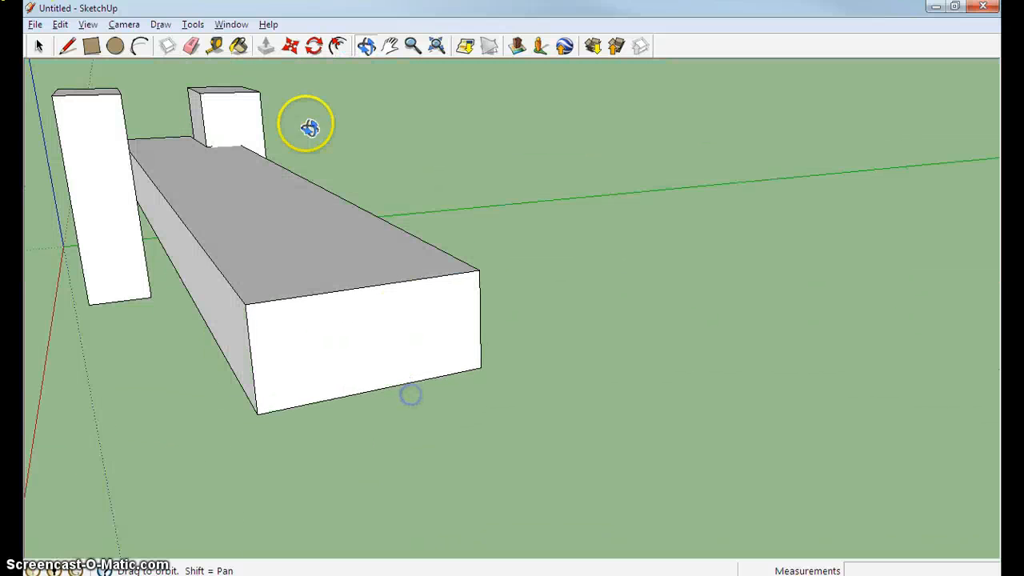
click(267, 46)
drag(206, 286, 186, 313)
click(332, 304)
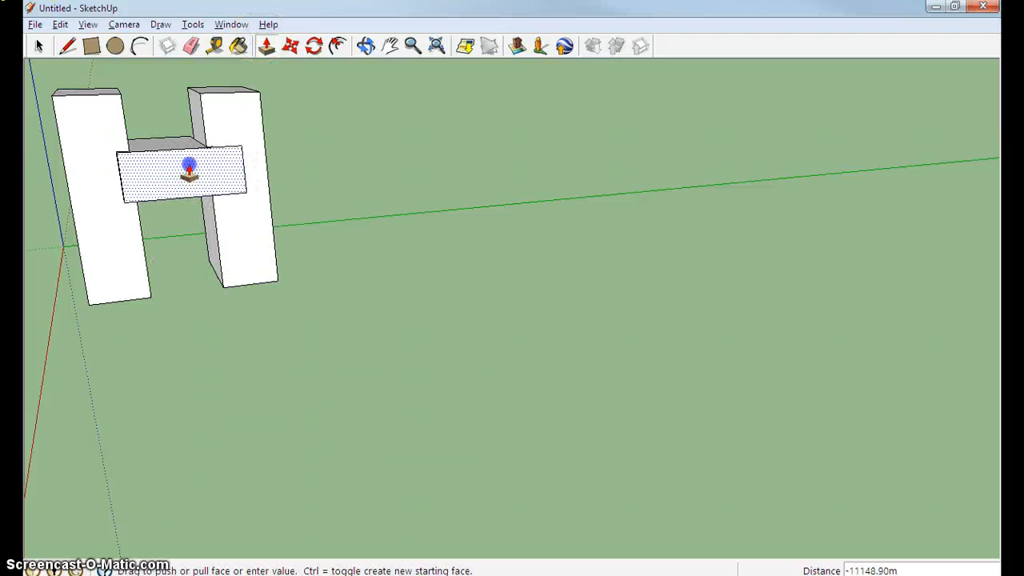
click(188, 169)
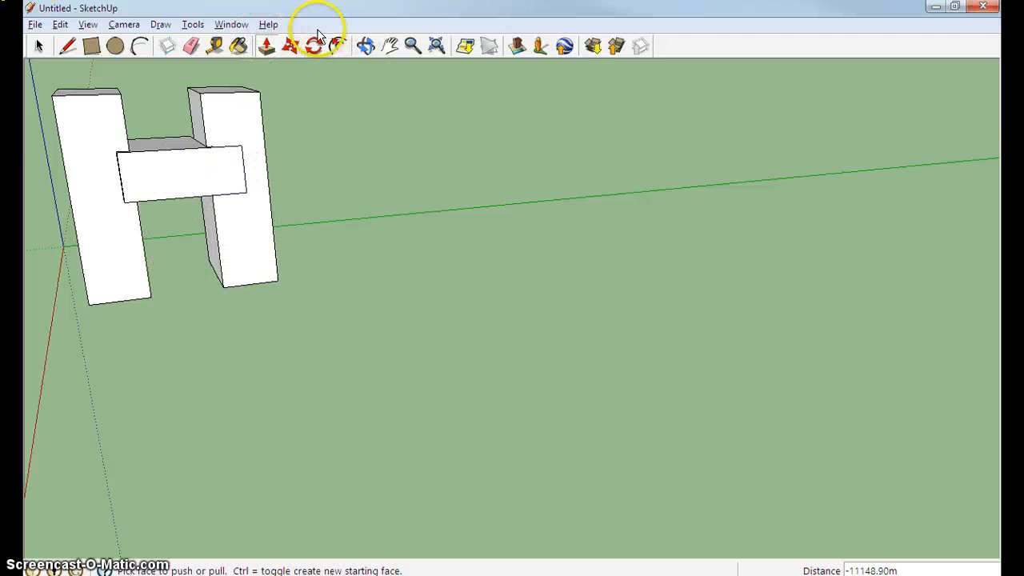
- Pull the crossbar's rear face outward, and push it back in until it sits recessed between the blocks
click(364, 46)
drag(188, 192, 178, 451)
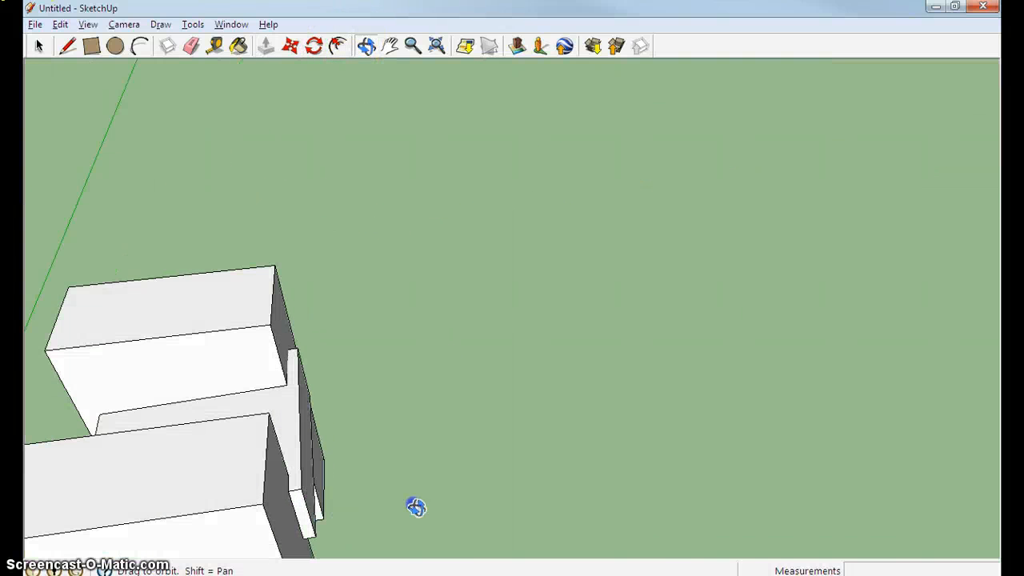
drag(414, 505, 544, 277)
drag(578, 196, 661, 478)
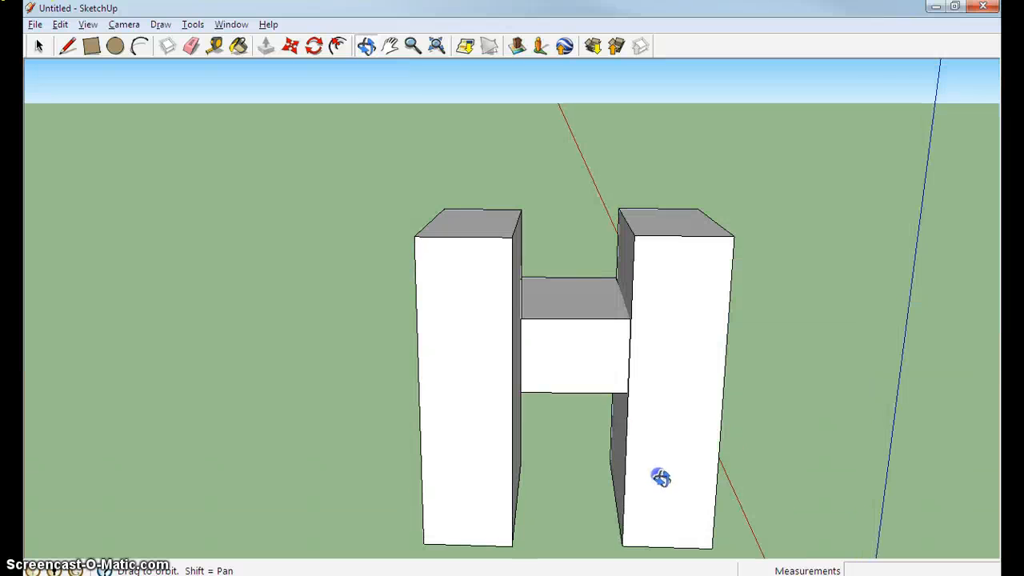
click(266, 45)
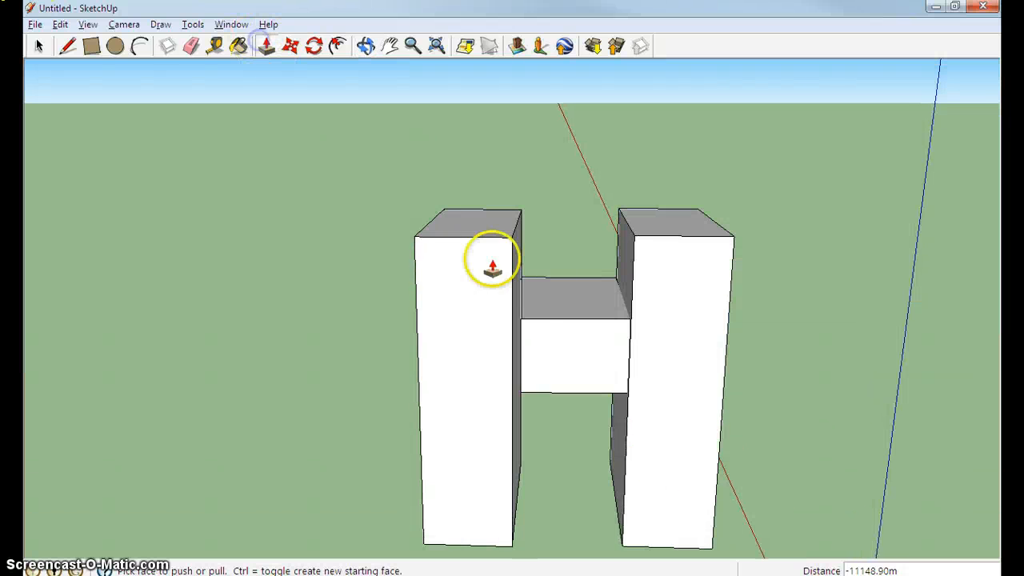
click(560, 346)
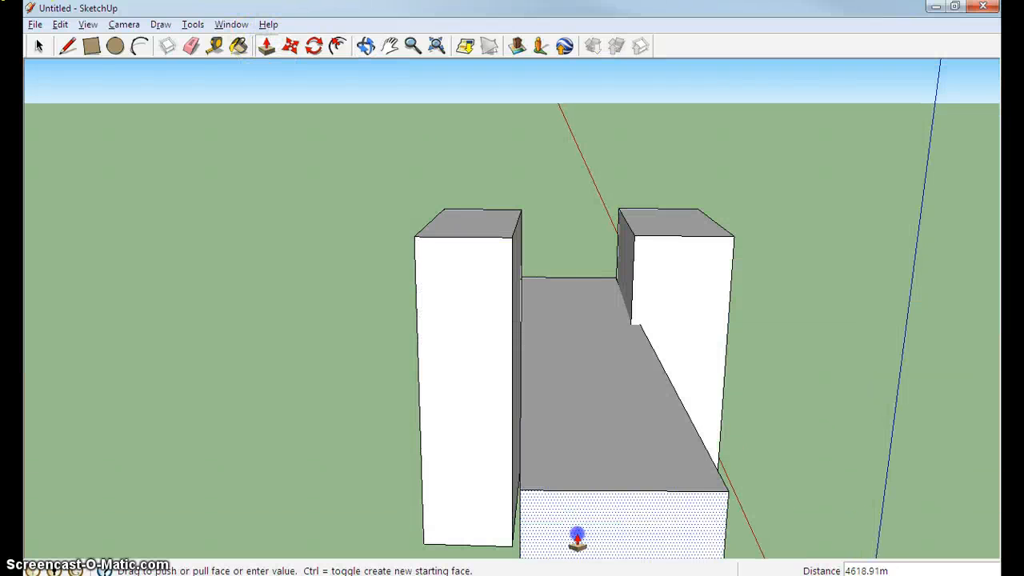
scroll(536, 292, down, 4)
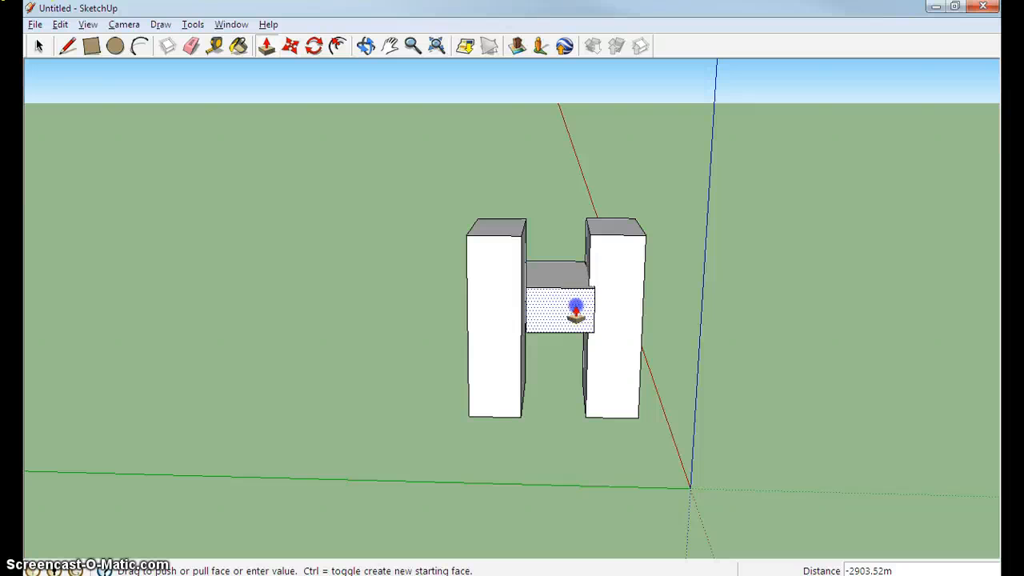
click(576, 307)
- Draw two window rectangles side by side on the crossbar's front face, the first about 656 m by 754 m
click(366, 45)
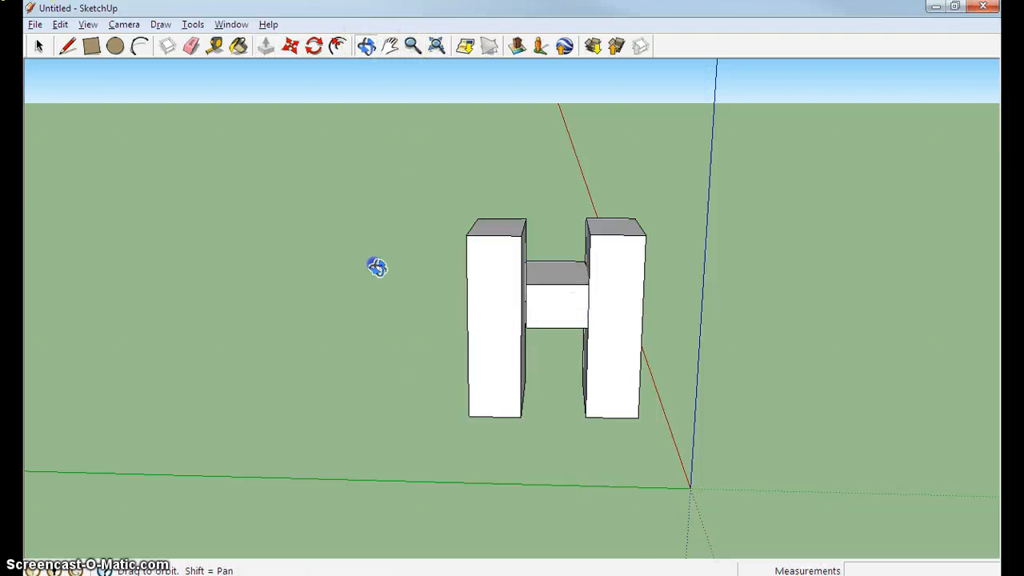
drag(377, 265, 667, 131)
drag(480, 344, 567, 249)
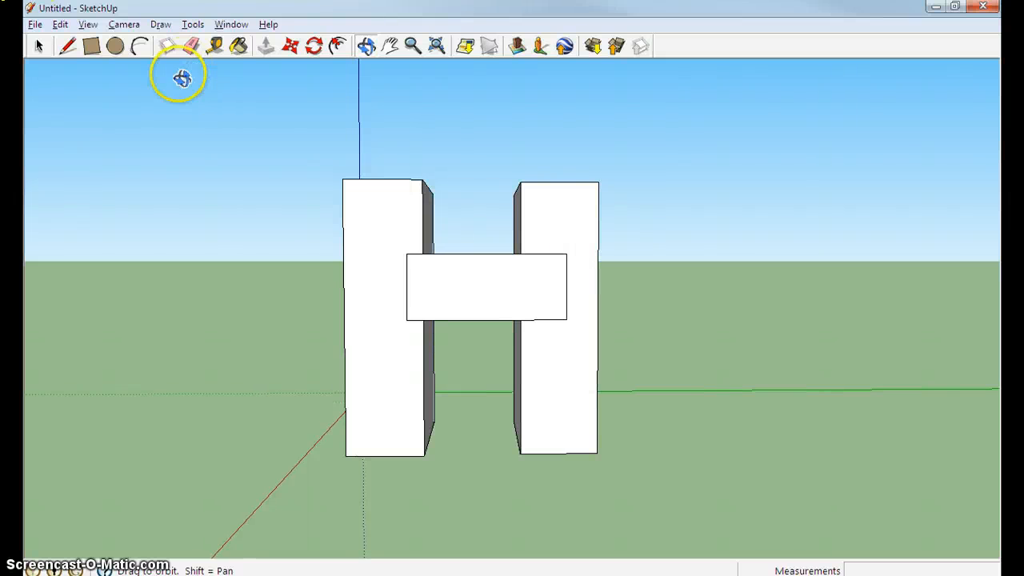
click(91, 46)
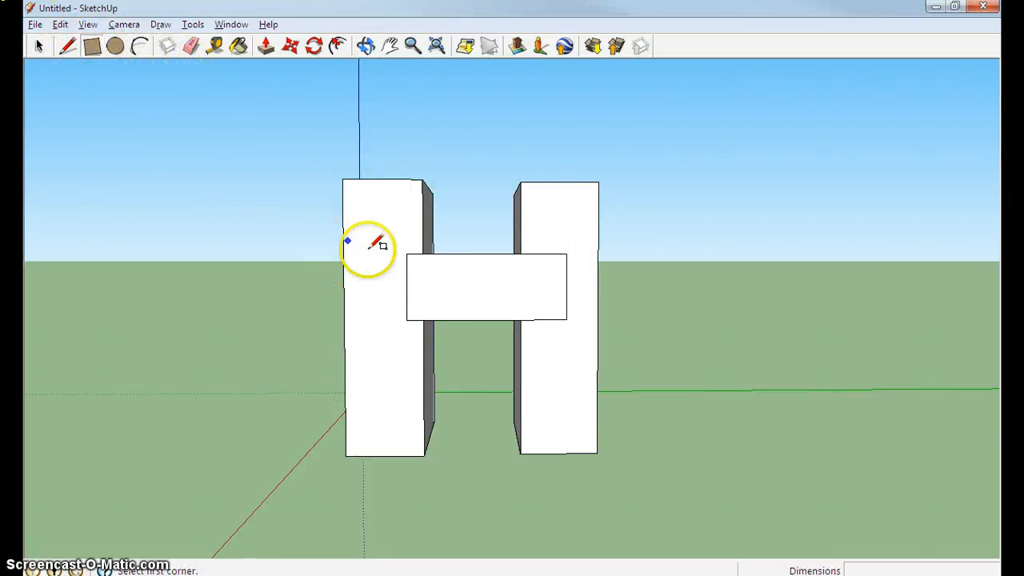
click(436, 263)
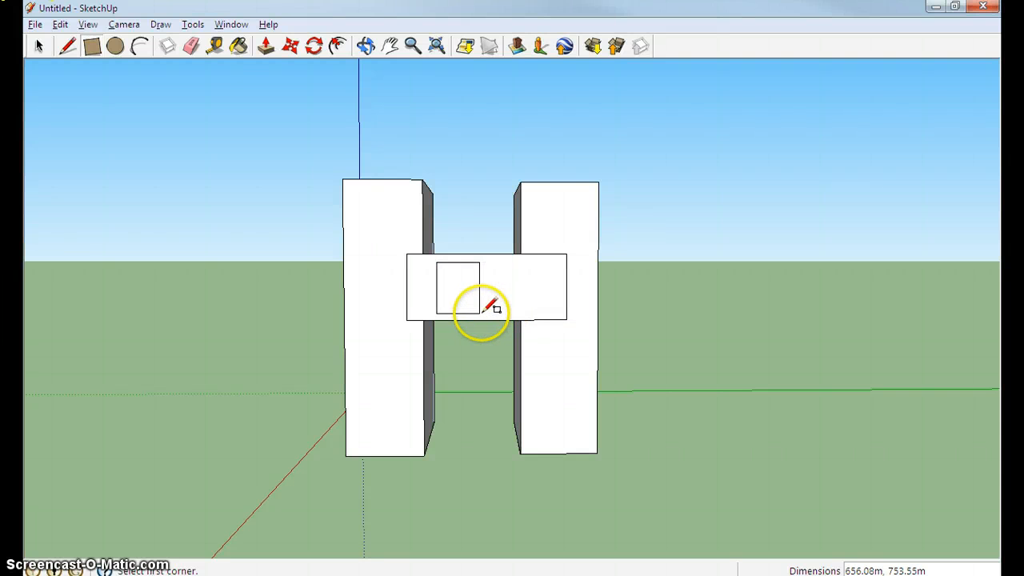
click(503, 263)
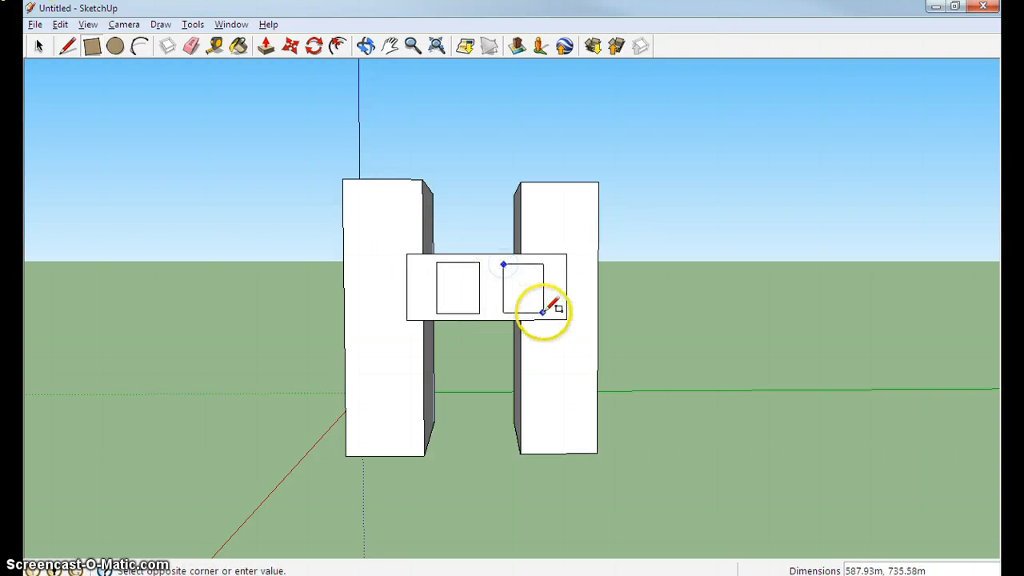
click(547, 309)
- Draw a tall rectangle on each block's front face, about 2524 m by 606 m near the origin and 1548 m by 511 m opposite
click(364, 260)
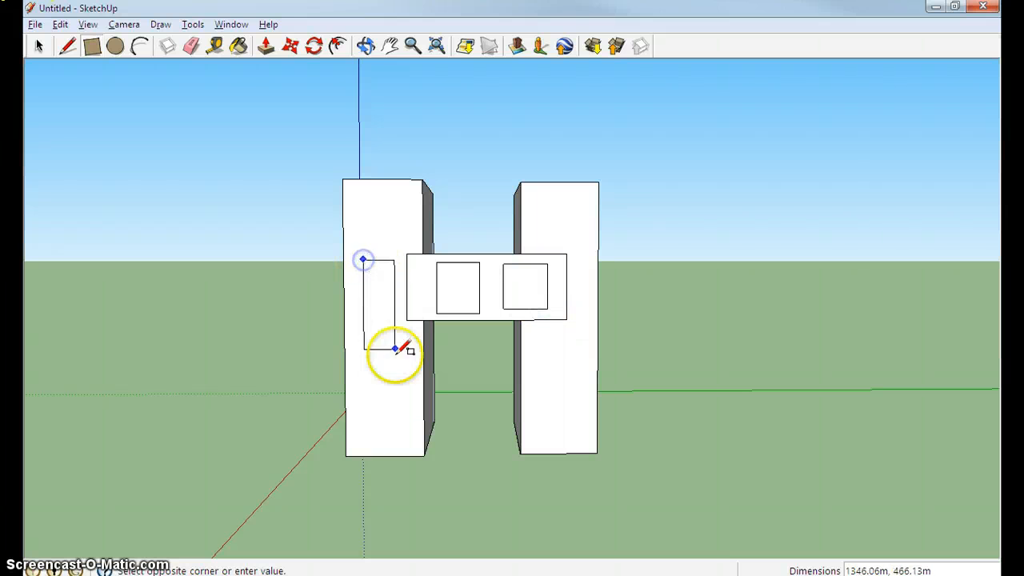
click(406, 426)
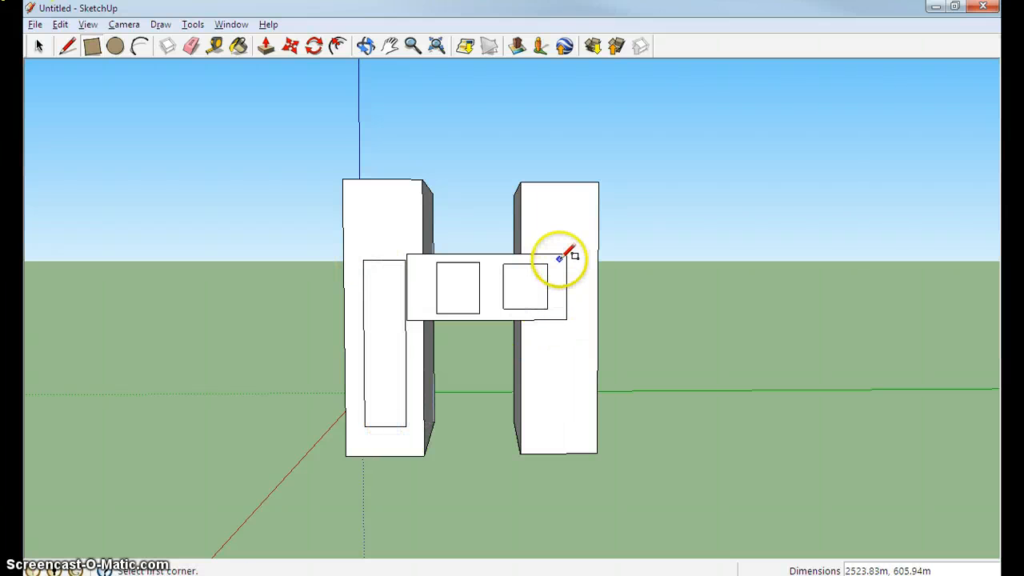
click(546, 330)
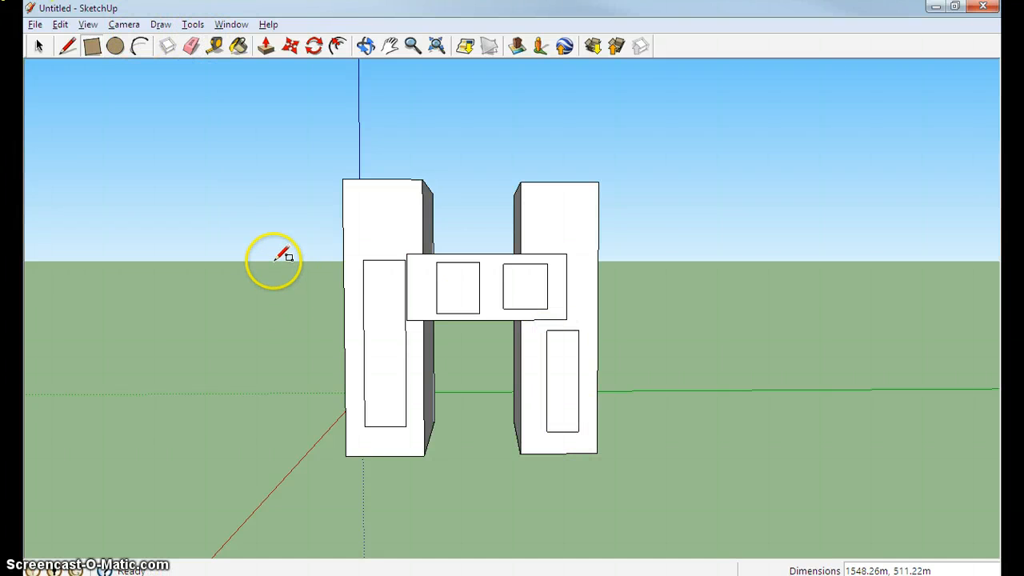
- Paint the front faces of both blocks with the Translucent_Glass_Corrugated material, leaving the drawn rectangles unpainted
click(239, 47)
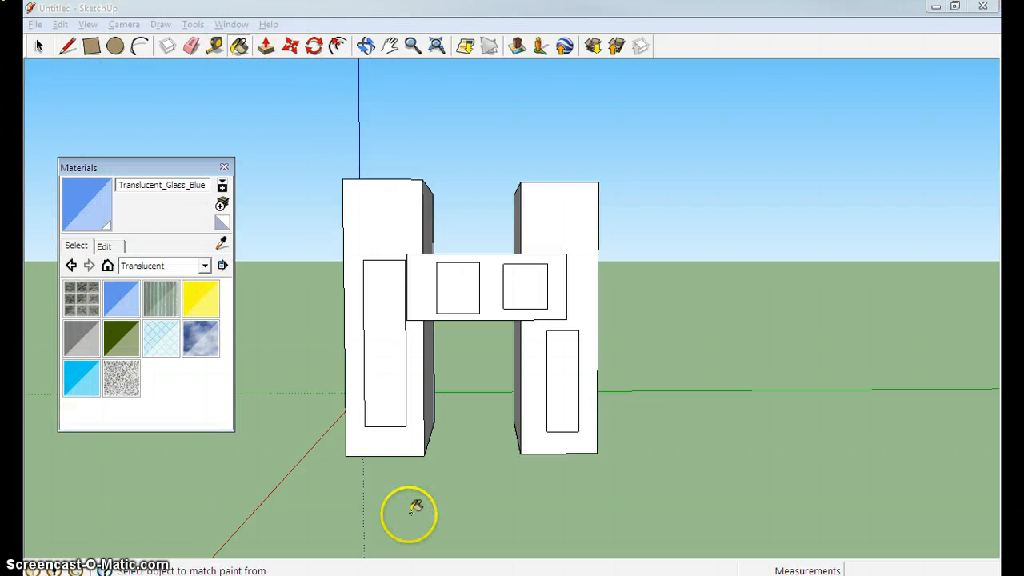
click(205, 267)
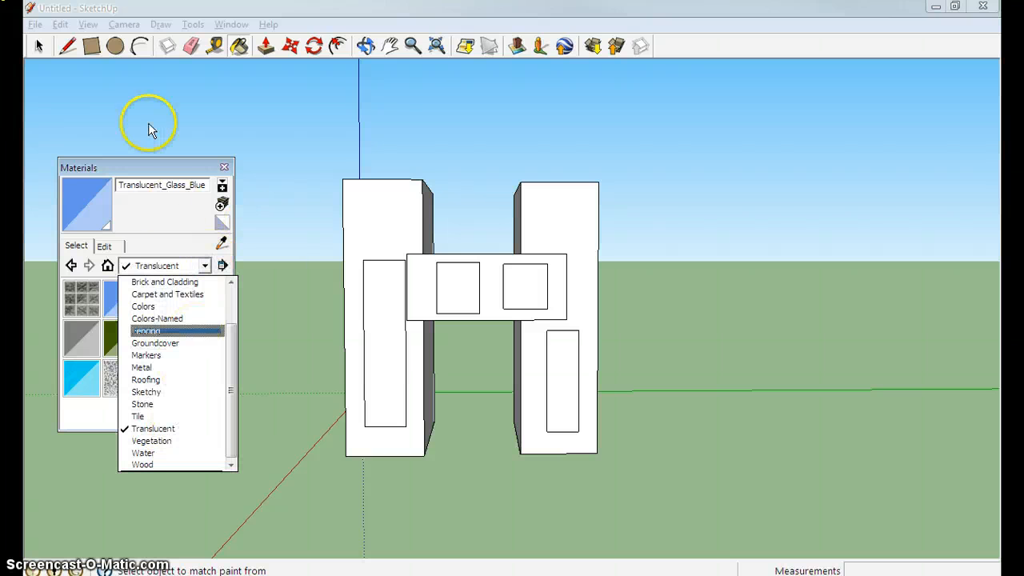
click(152, 430)
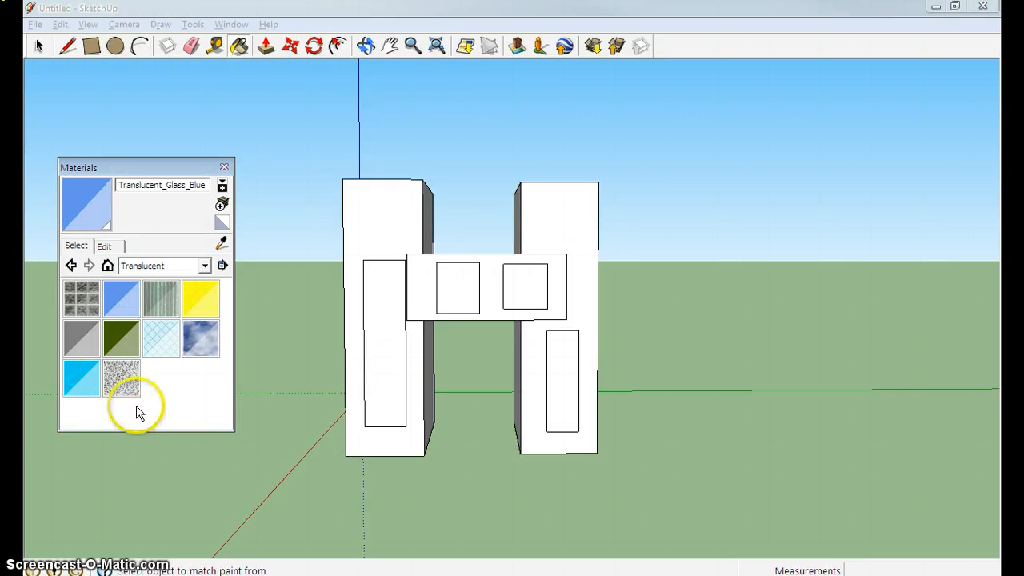
click(165, 298)
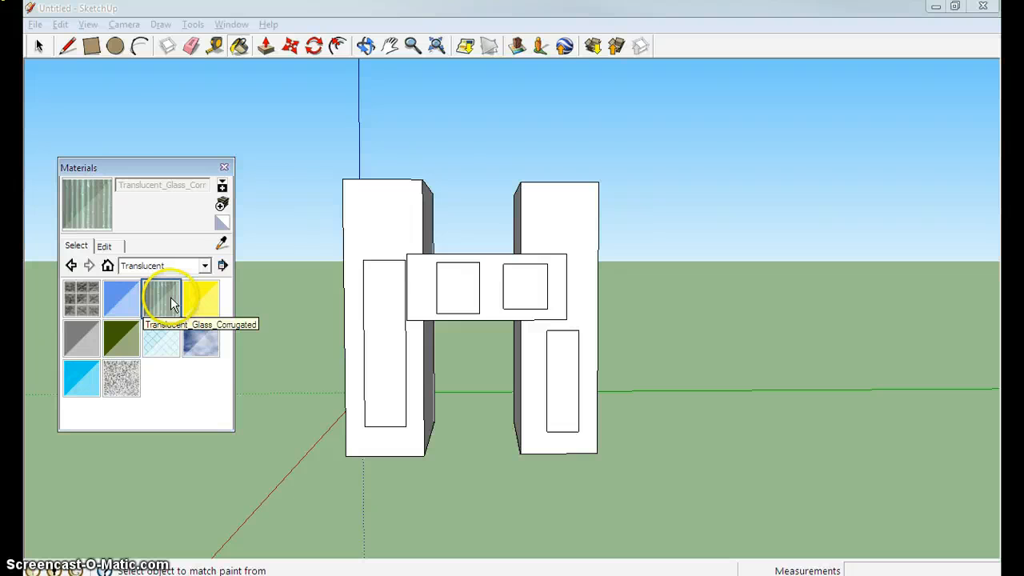
click(408, 200)
click(549, 210)
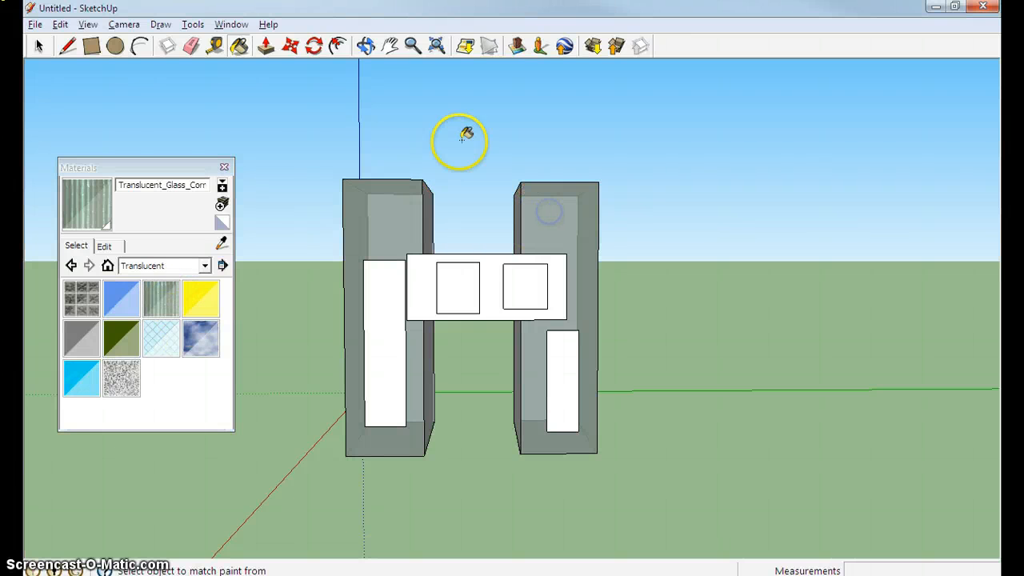
- Paint the top and outer side of the block nearer the origin with the corrugated translucent glass
click(369, 46)
drag(376, 120, 645, 377)
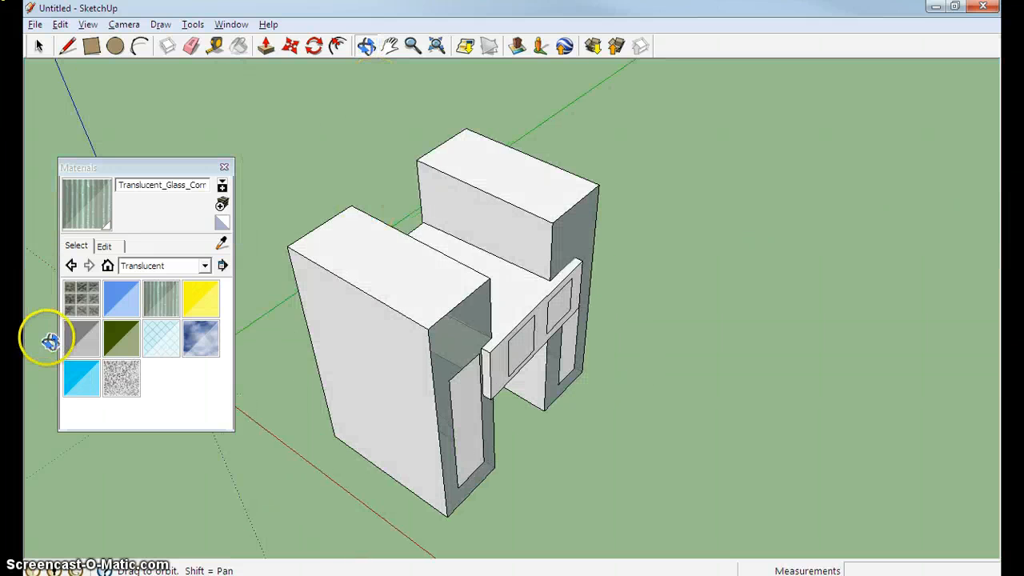
click(359, 231)
click(368, 339)
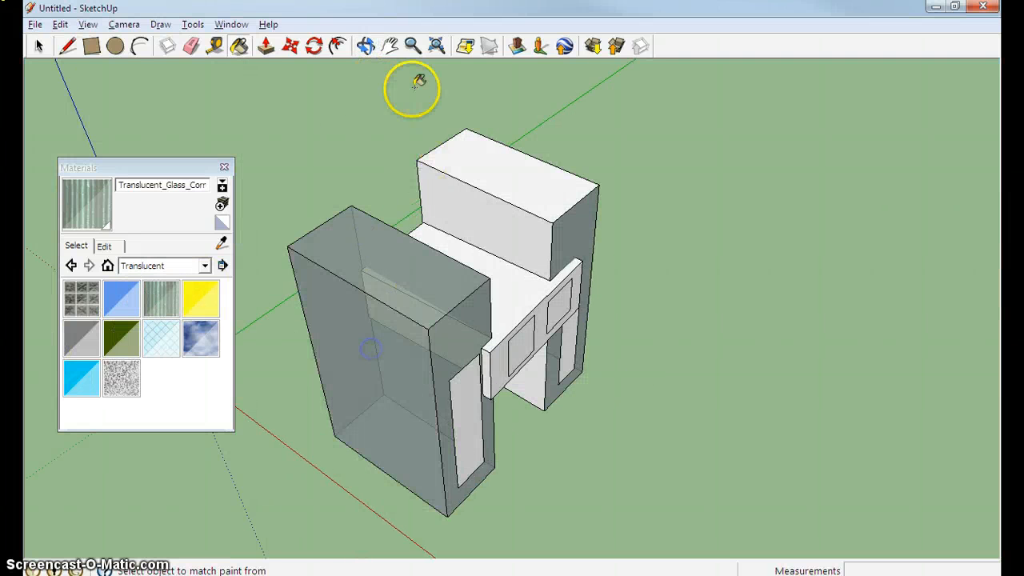
- Paint the rear face of the block nearer the origin and the crossbar's rear face with the corrugated translucent glass
drag(464, 176, 613, 254)
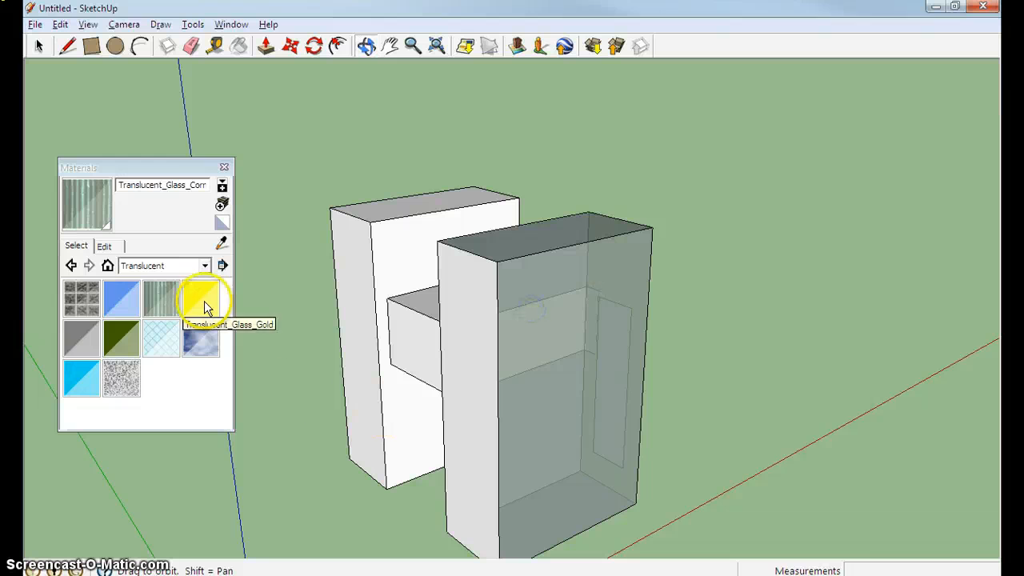
click(164, 293)
click(467, 345)
click(425, 344)
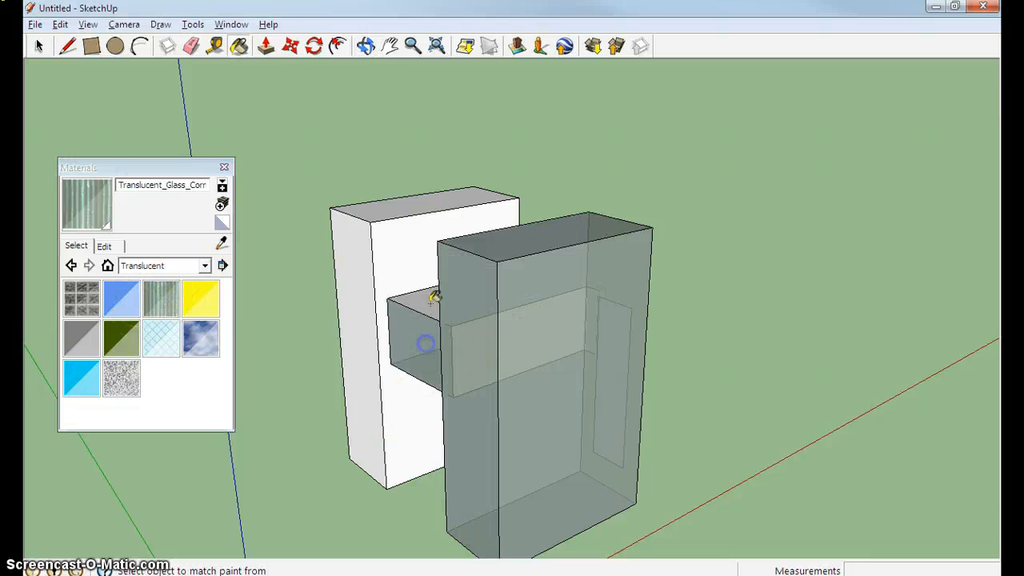
- Paint the crossbar's underside and the rear, inner side and bottom faces of the block farther from the origin with corrugated translucent glass
click(366, 45)
drag(360, 210, 573, 42)
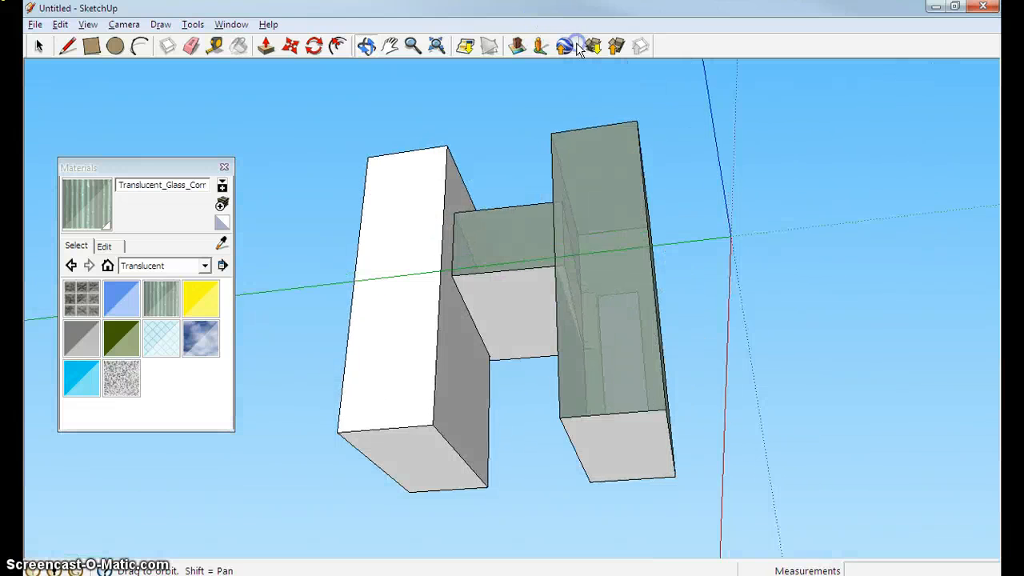
click(290, 45)
click(239, 46)
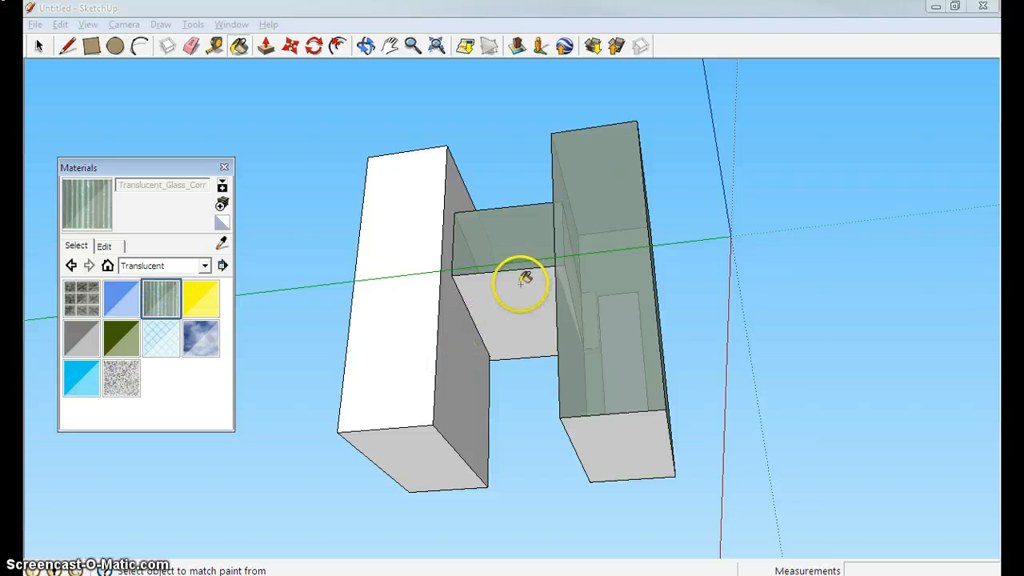
click(489, 290)
click(390, 336)
click(452, 345)
click(413, 443)
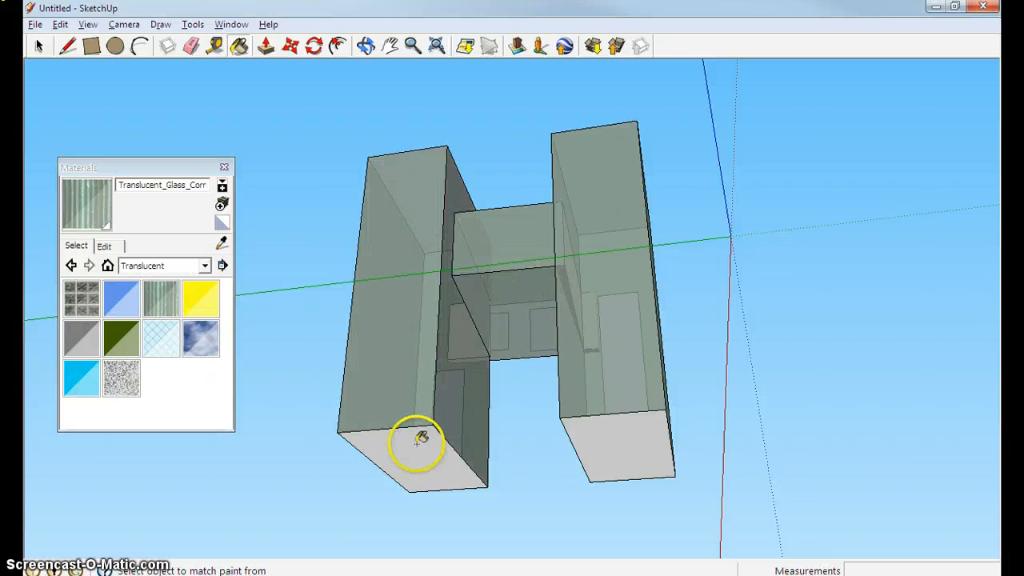
click(413, 206)
- Paint the outer side and top of the block farther from the origin with the corrugated translucent glass
click(374, 45)
drag(430, 292, 416, 338)
click(163, 300)
click(486, 364)
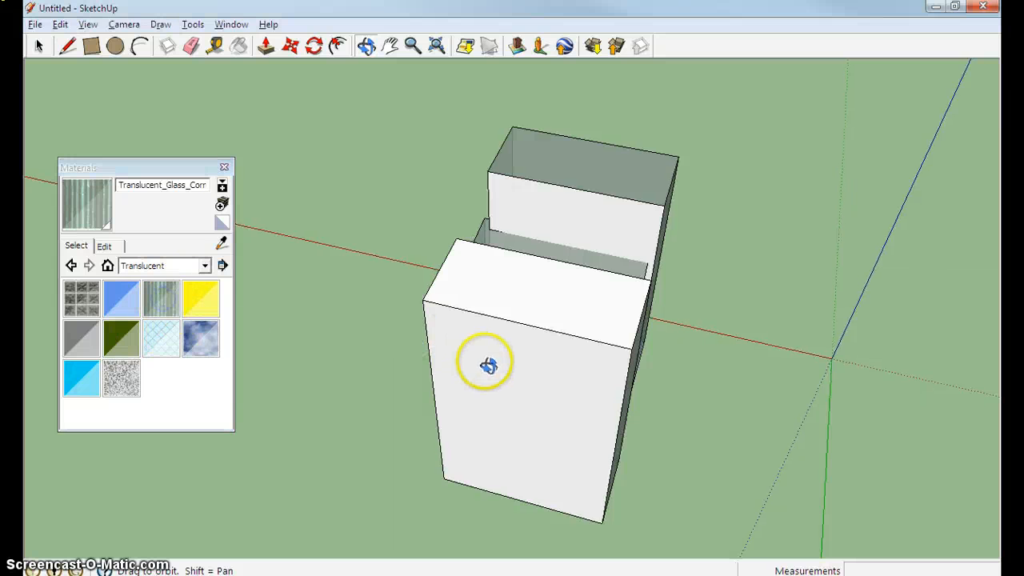
click(149, 299)
click(488, 364)
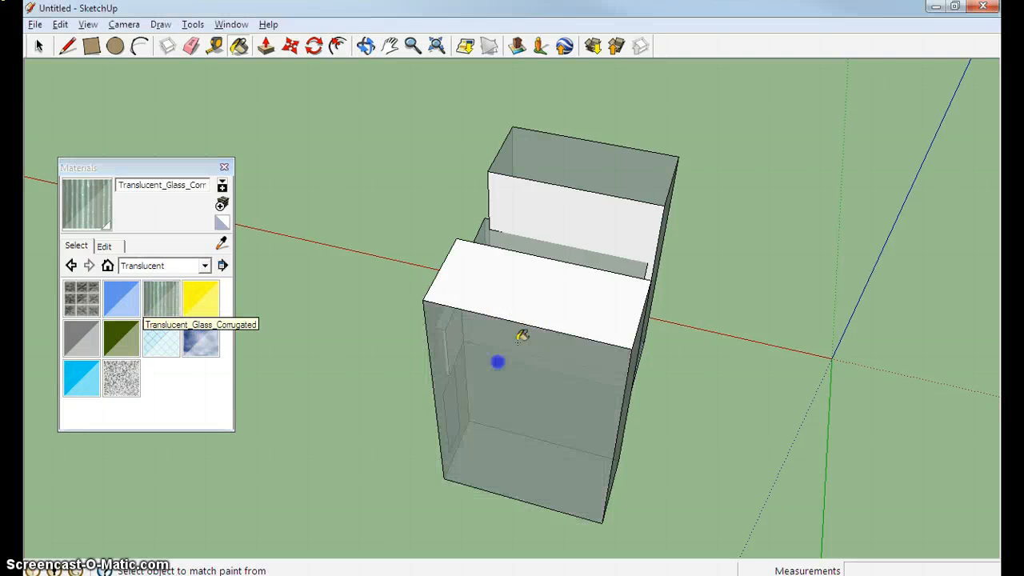
click(522, 308)
- Paint the crossbar's front face around its two windows with the corrugated translucent glass
click(366, 46)
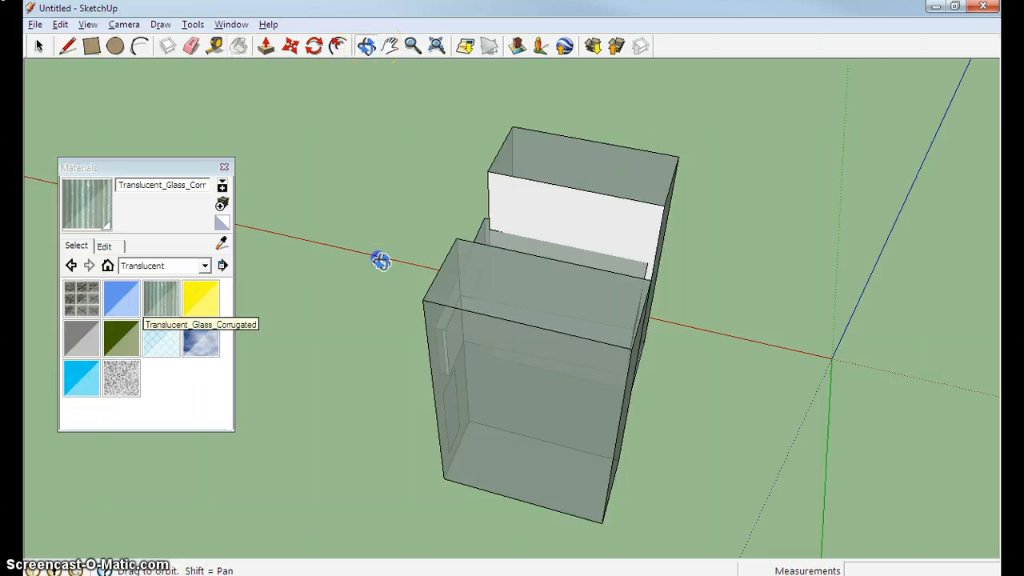
drag(377, 259, 722, 168)
drag(519, 367, 727, 259)
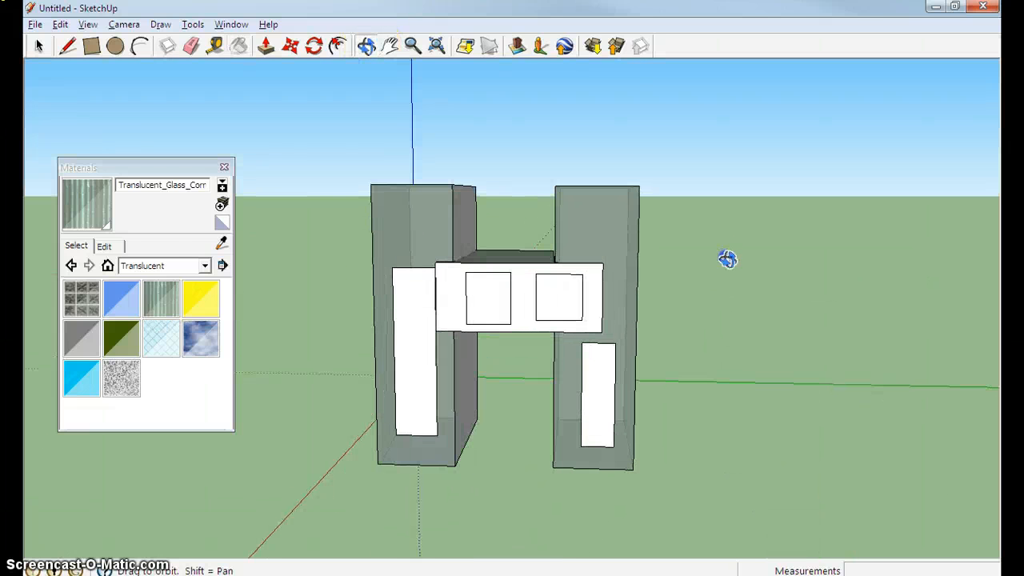
click(146, 317)
click(531, 291)
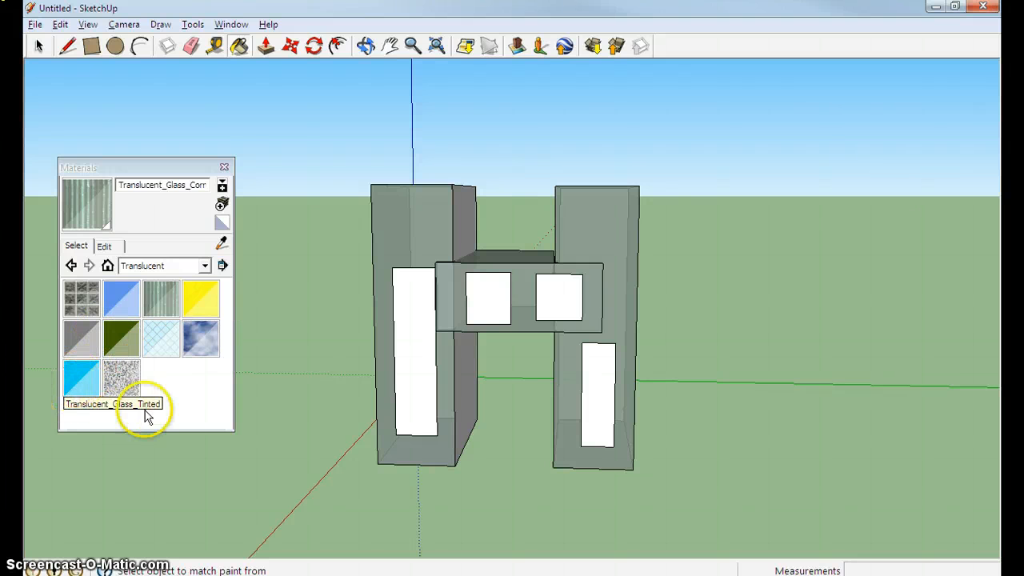
- Try the cross-hatched translucent safety glass on the two crossbar windows and the tall rectangle on each block
click(152, 352)
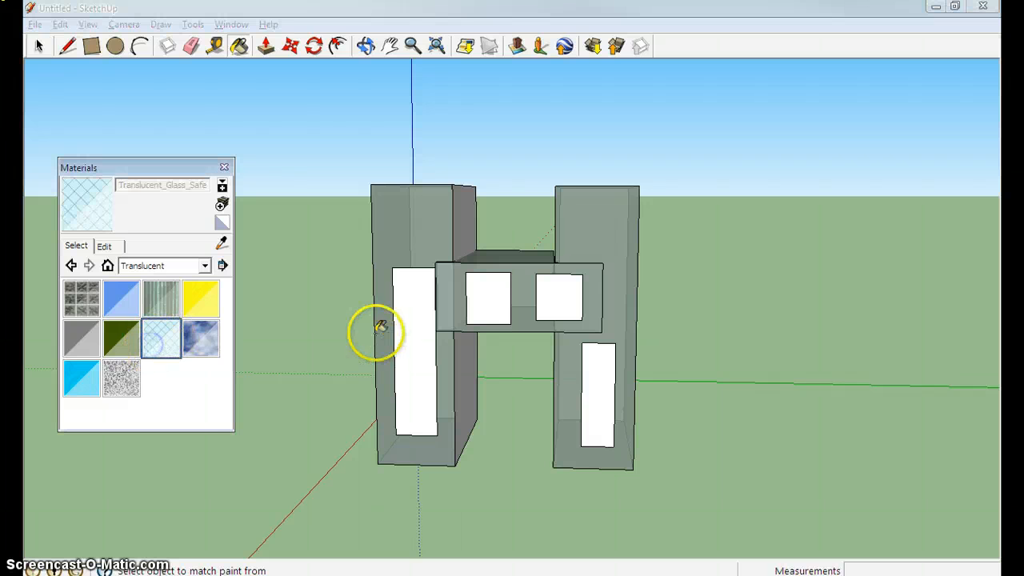
click(408, 321)
click(488, 296)
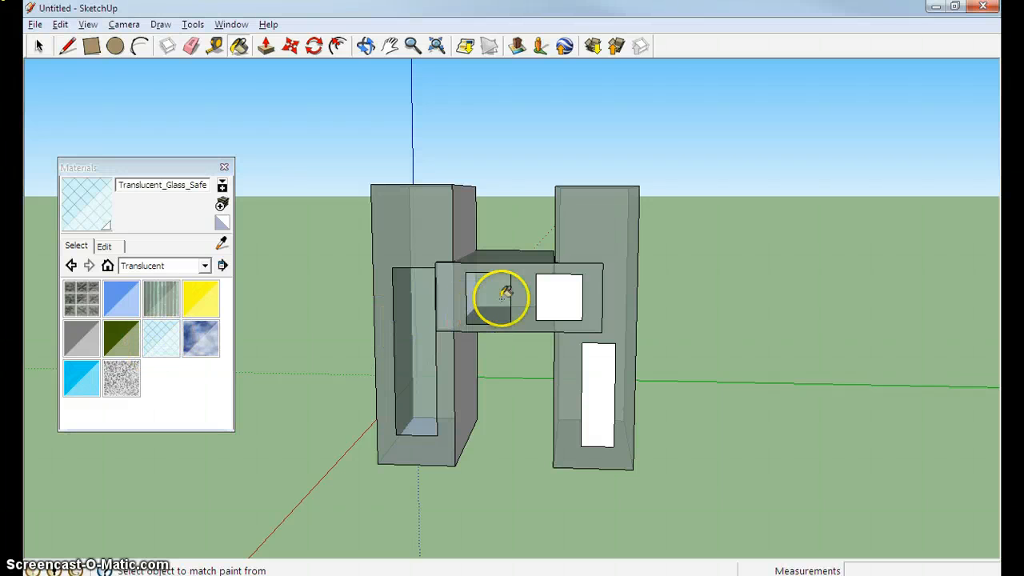
click(557, 294)
click(600, 387)
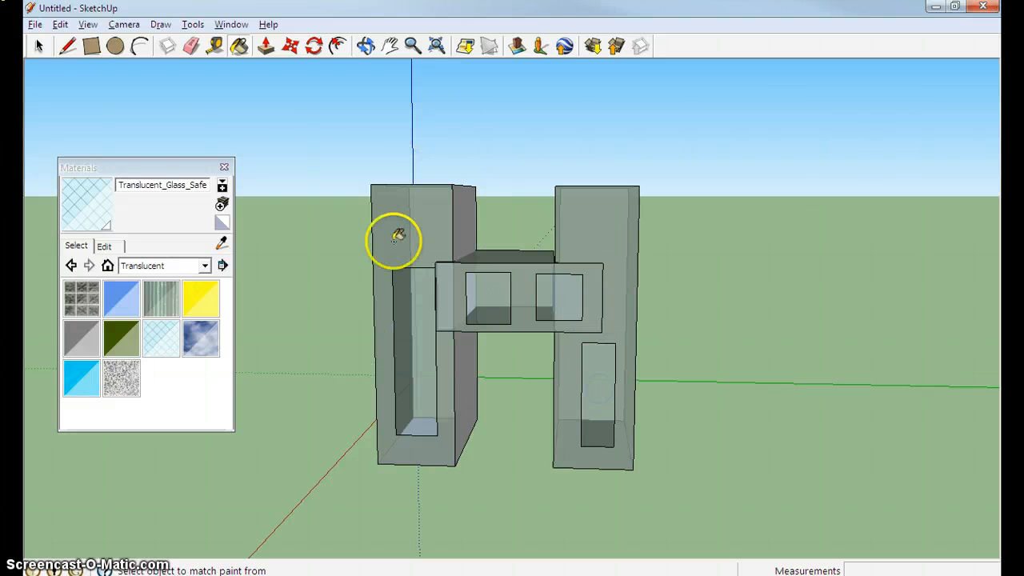
- Paint the crossbar windows and both tall block rectangles with Translucent_Glass_Blue, and close the materials window
click(366, 45)
drag(688, 272, 288, 224)
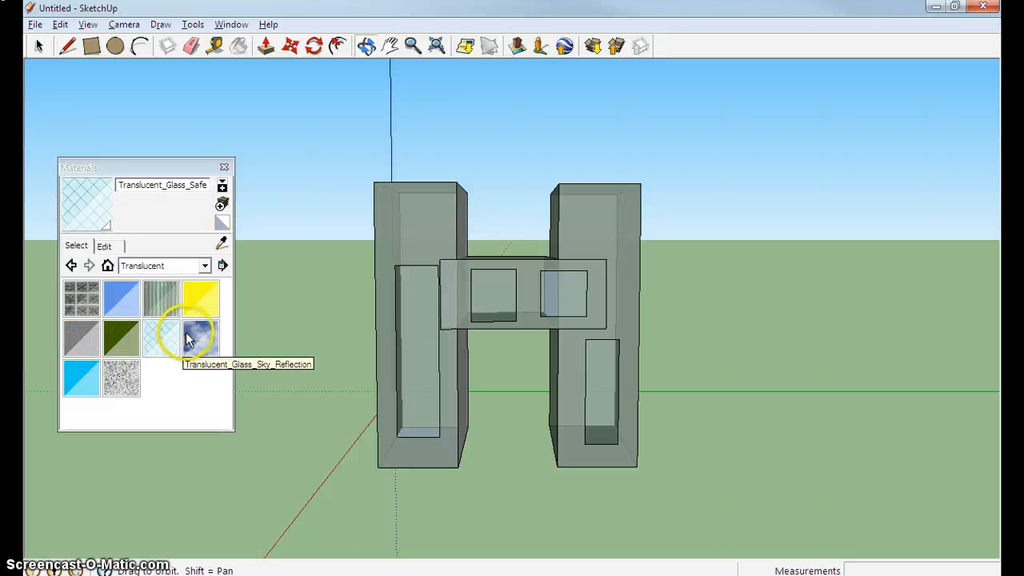
click(118, 298)
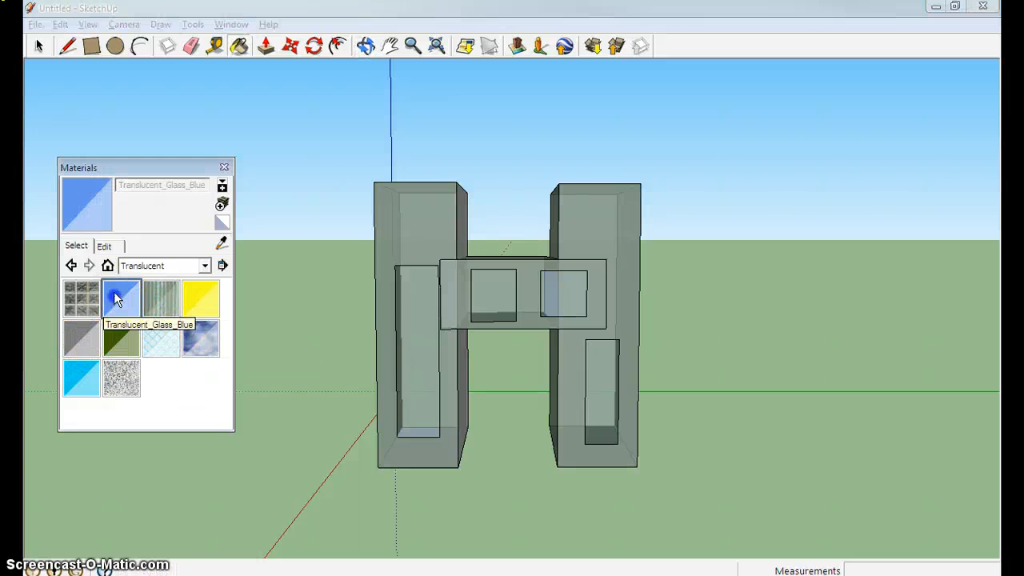
click(421, 324)
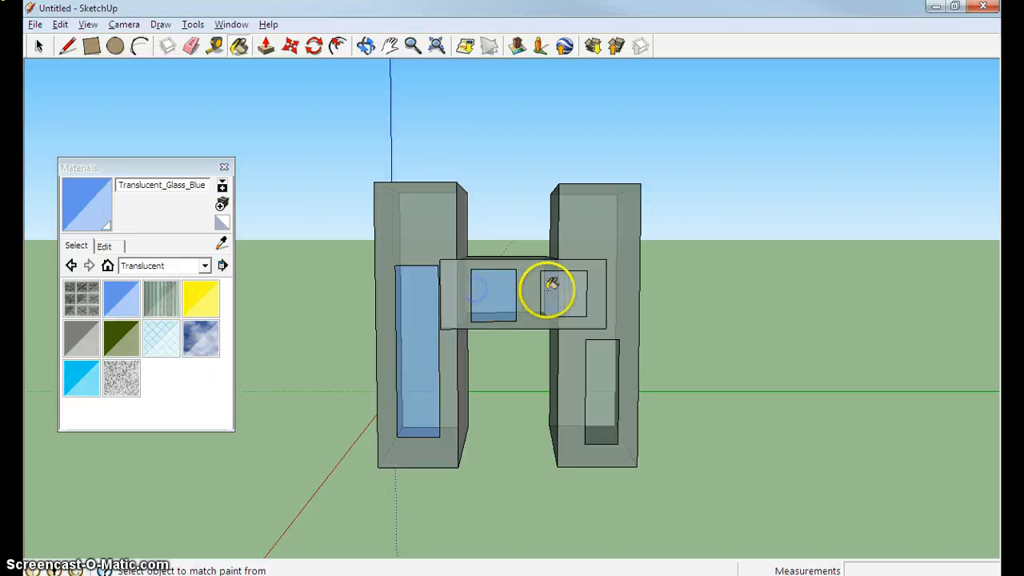
click(605, 368)
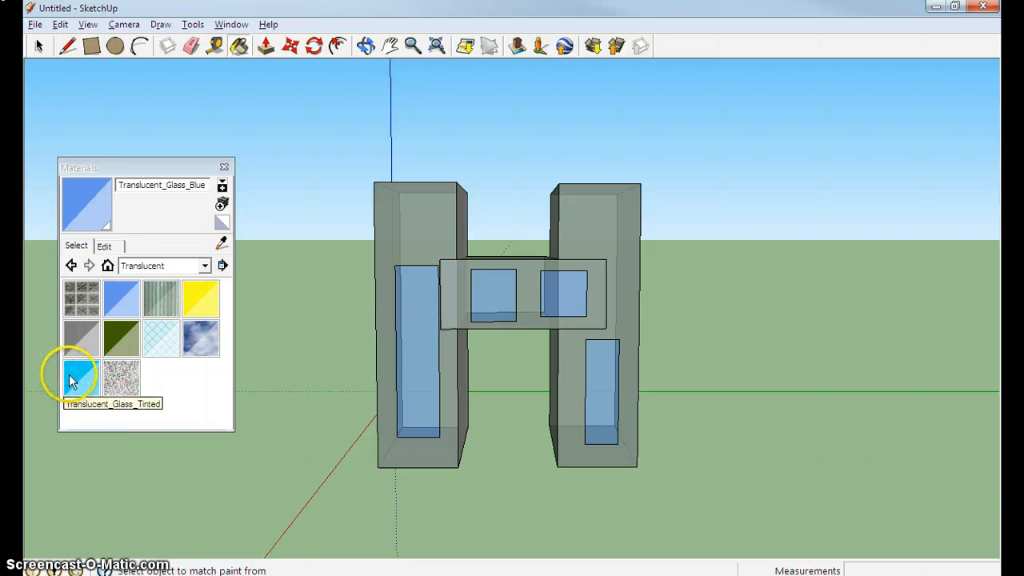
click(225, 167)
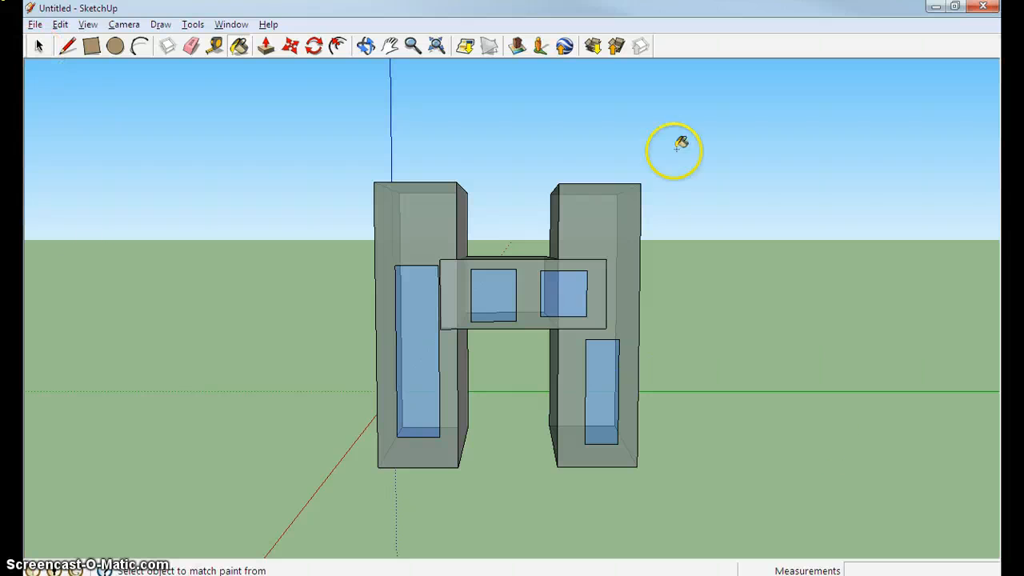
- Select the whole H-shaped building and turn it into a component named Building
click(37, 46)
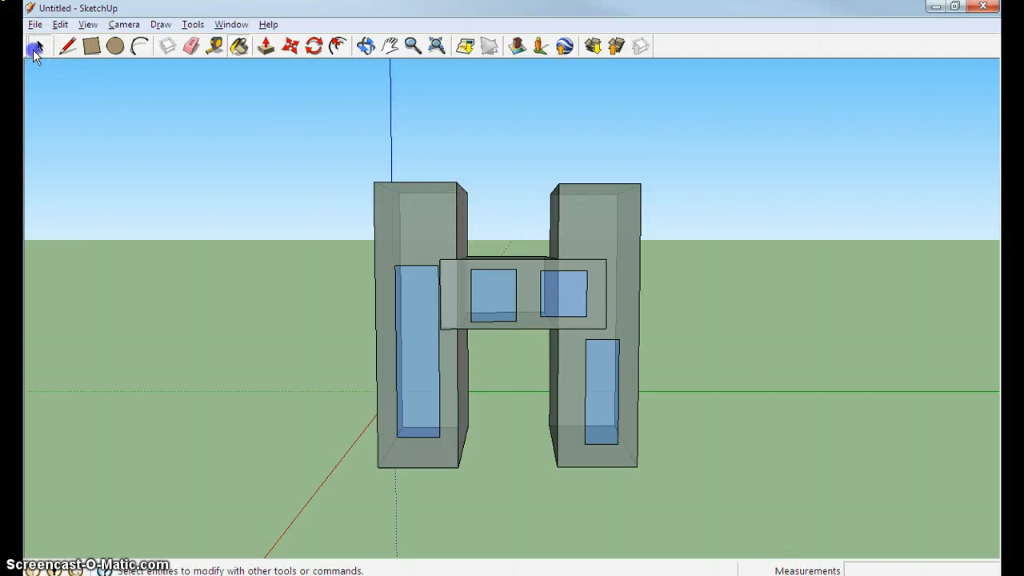
drag(163, 70, 754, 547)
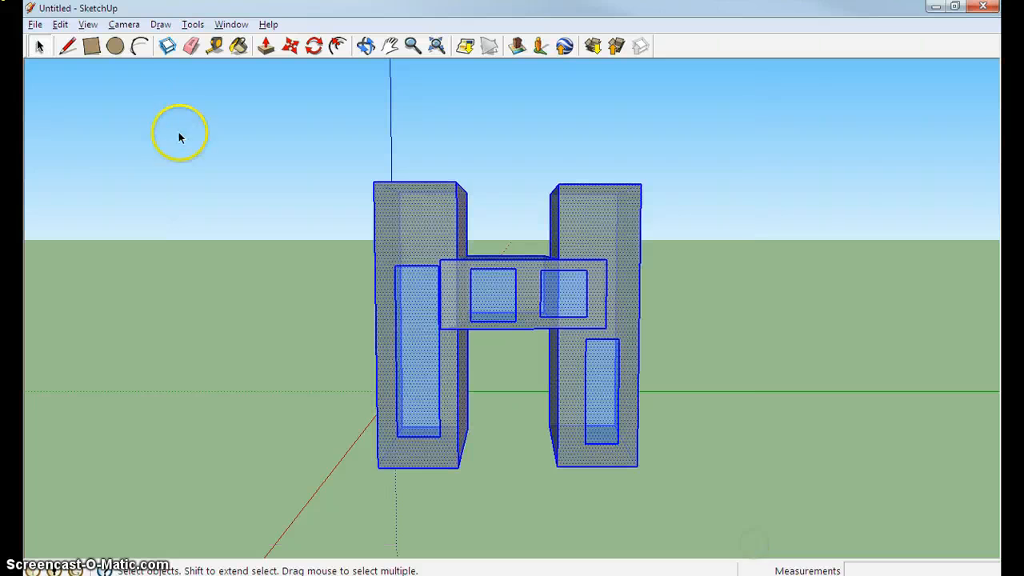
click(166, 46)
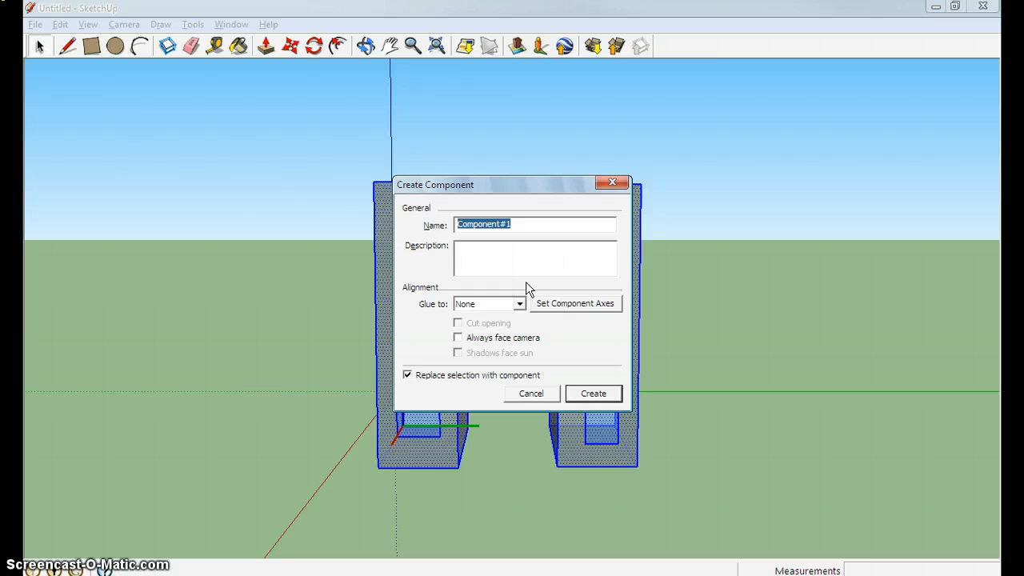
key(BackSpace)
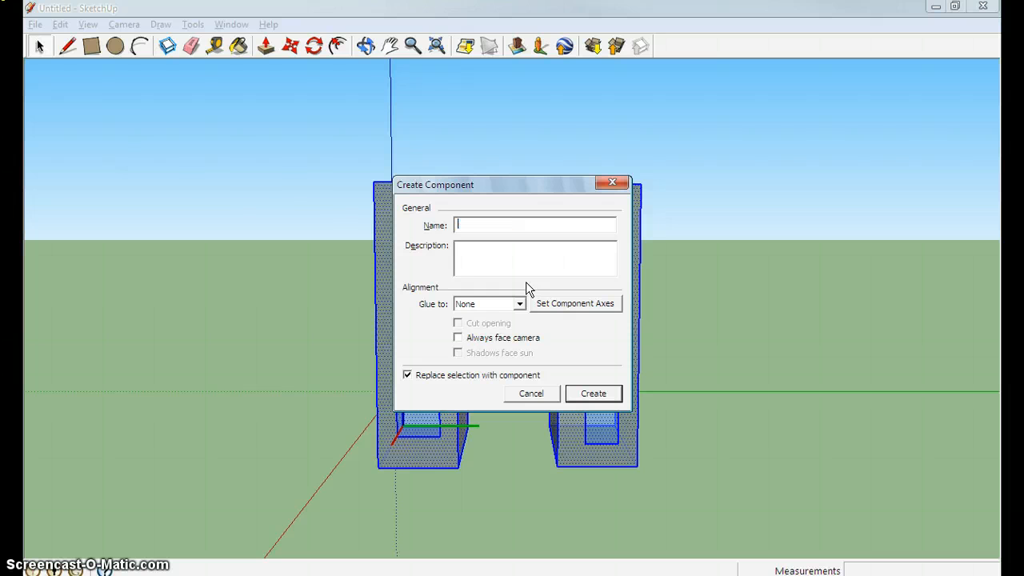
text(Building)
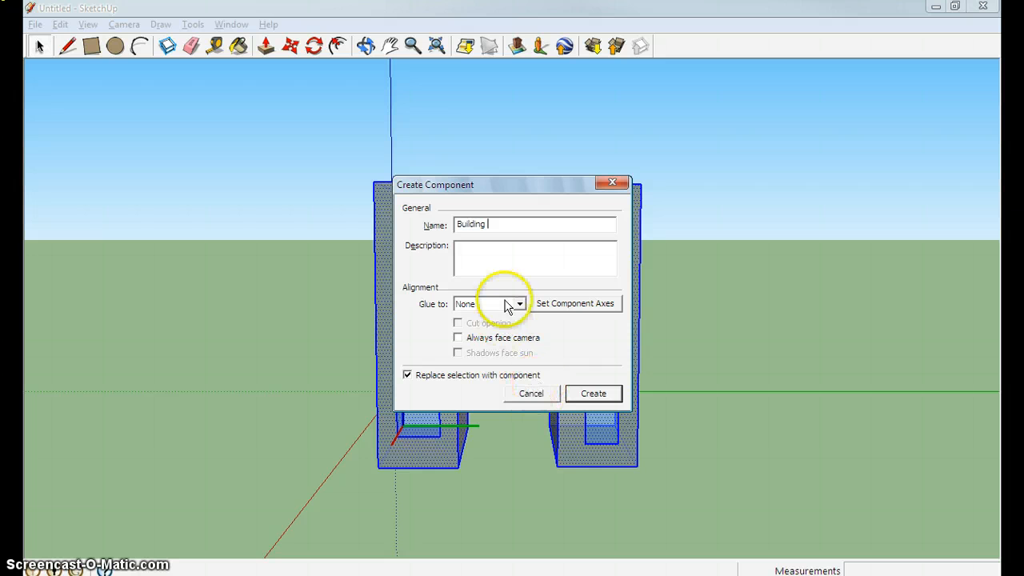
click(596, 397)
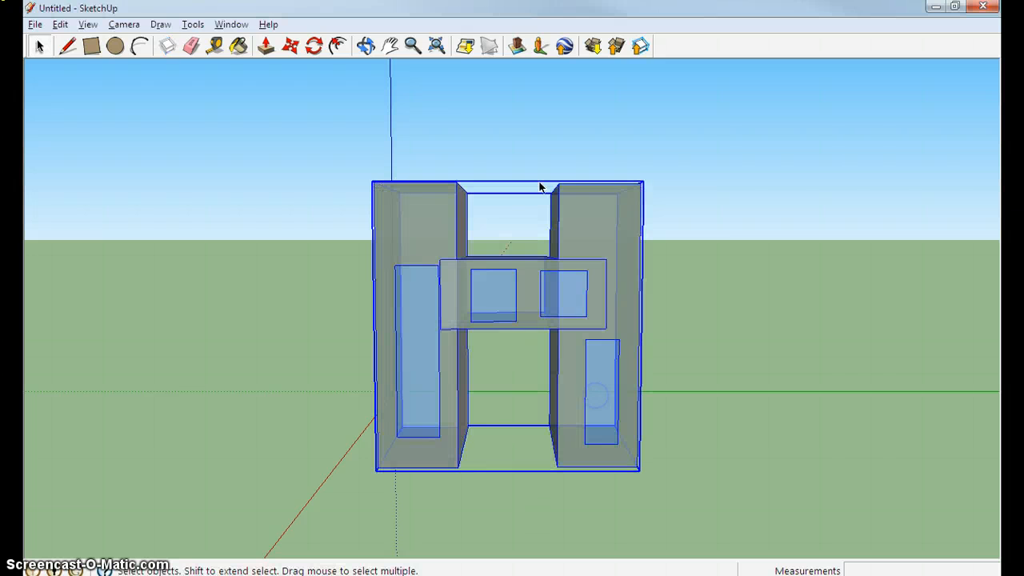
- Place a copy of the building component in front of the original along the red axis
scroll(572, 338, down, 4)
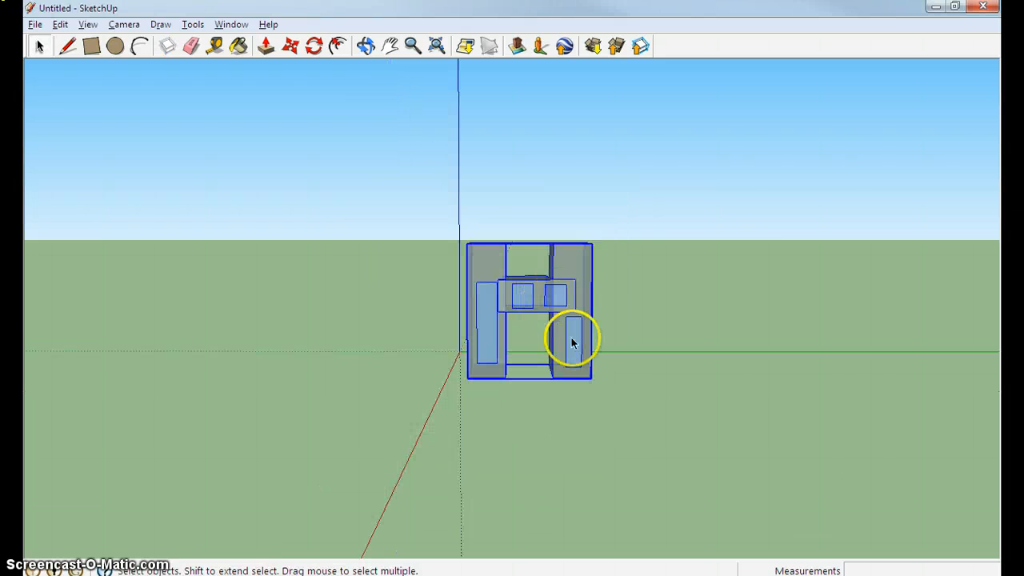
click(365, 46)
drag(528, 336, 358, 339)
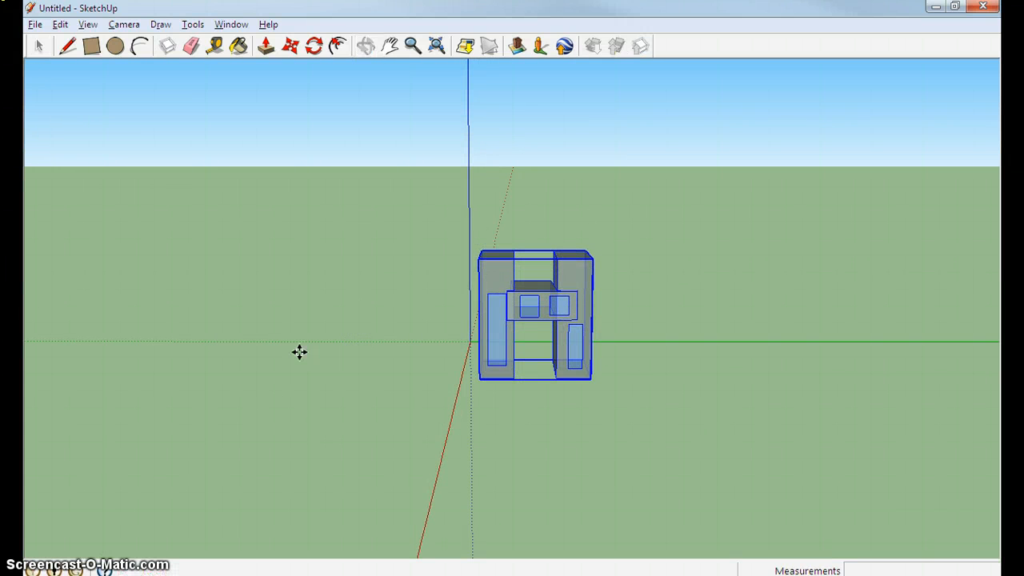
click(469, 428)
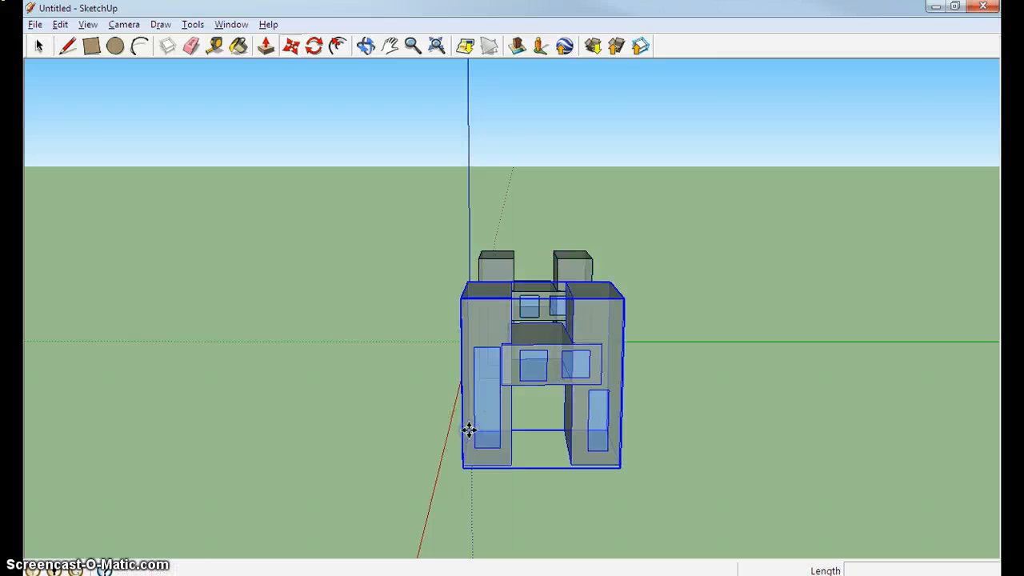
- Draw a ground rectangle about 12116 m by 14051 m beside the two buildings, along the green axis
click(91, 45)
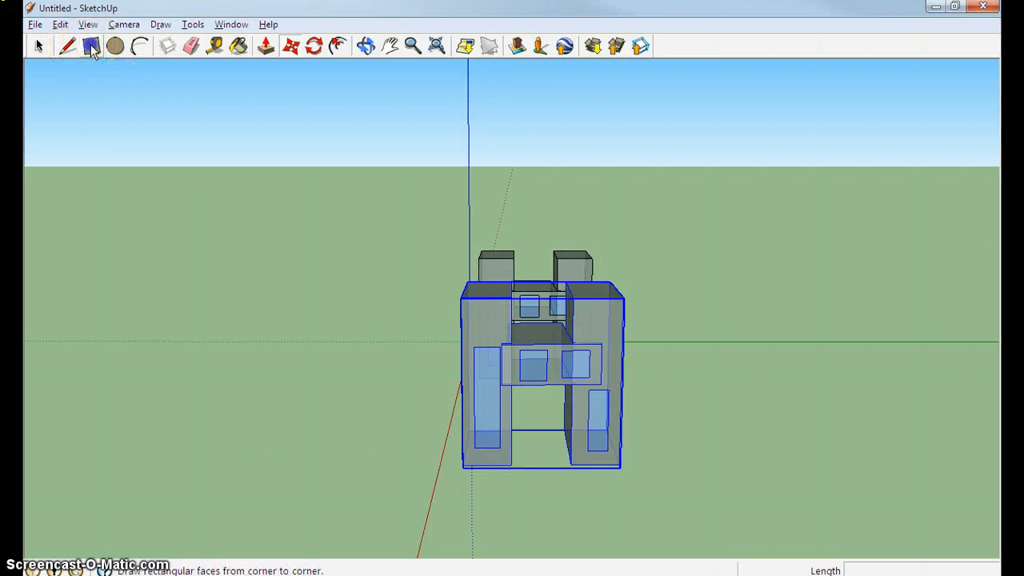
click(691, 353)
drag(866, 472, 1001, 466)
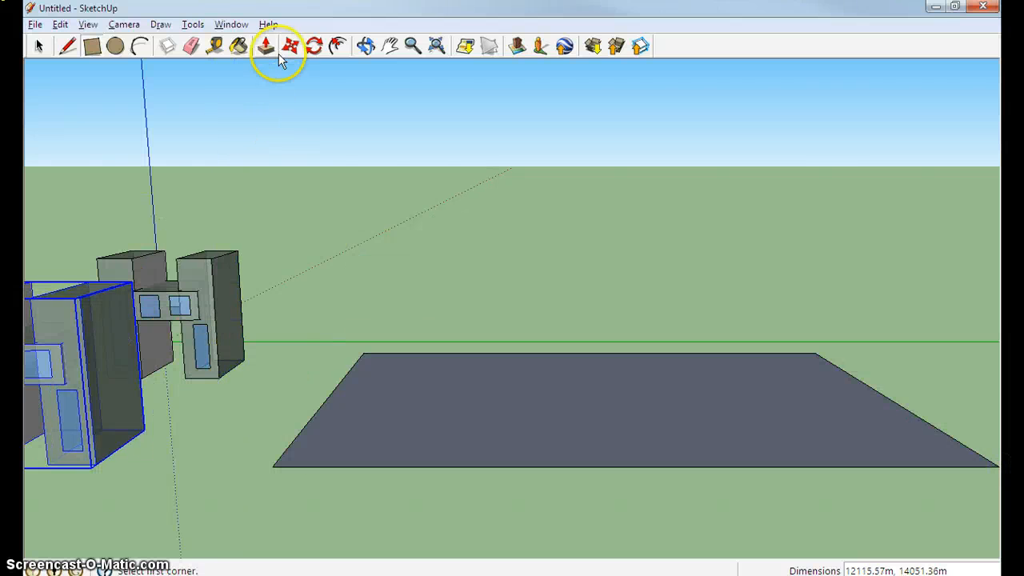
- Try Brick_Basket_Two from the Brick and Cladding materials on the ground rectangle, and paint it with Brick_Rough_Tan instead
click(239, 46)
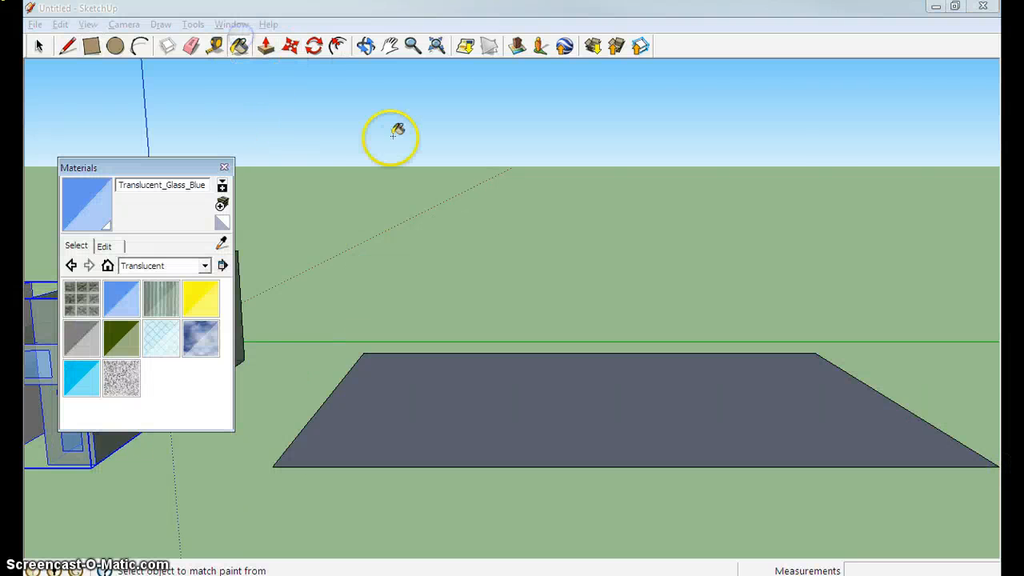
click(205, 264)
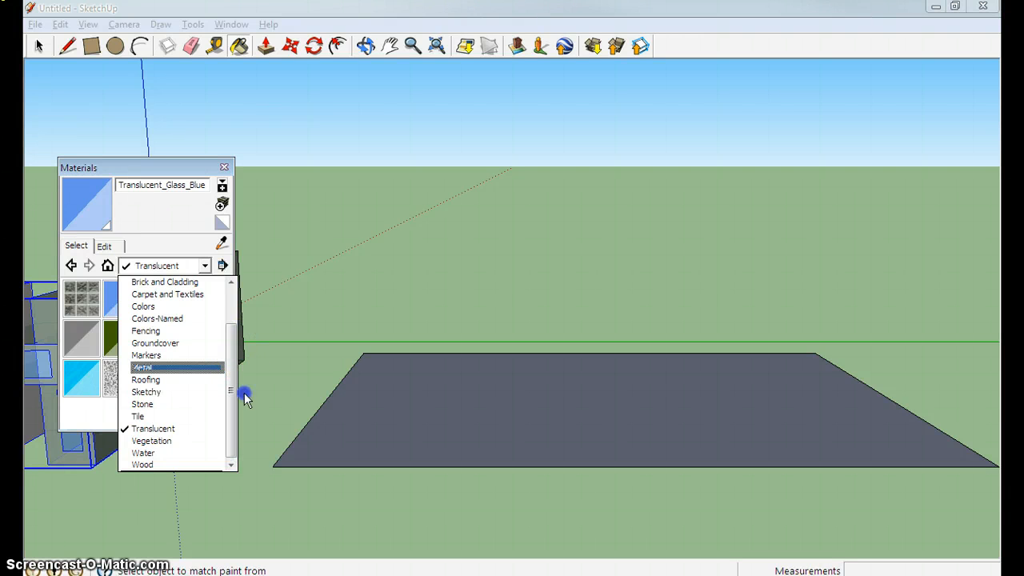
drag(244, 393, 235, 422)
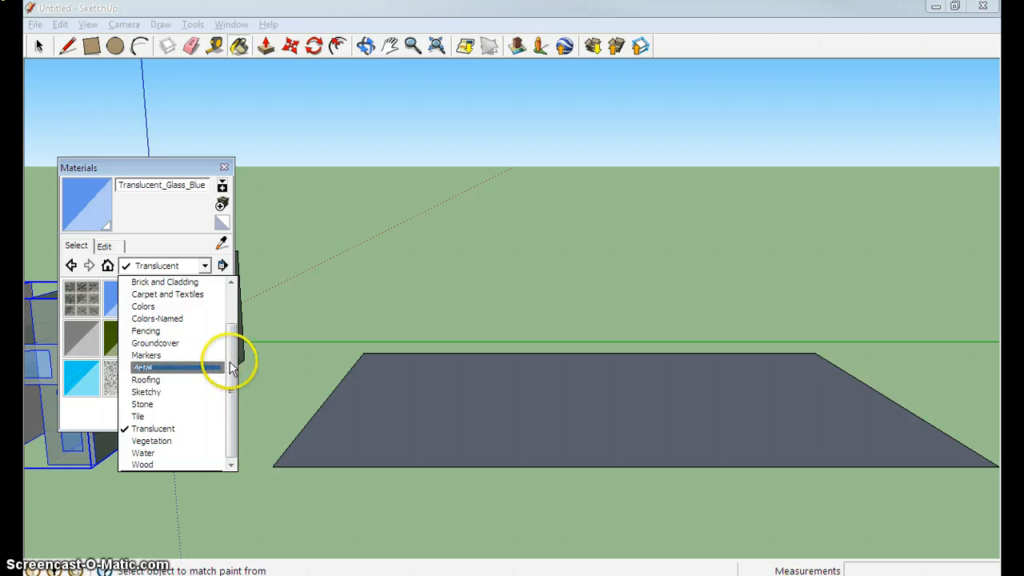
drag(229, 354, 229, 336)
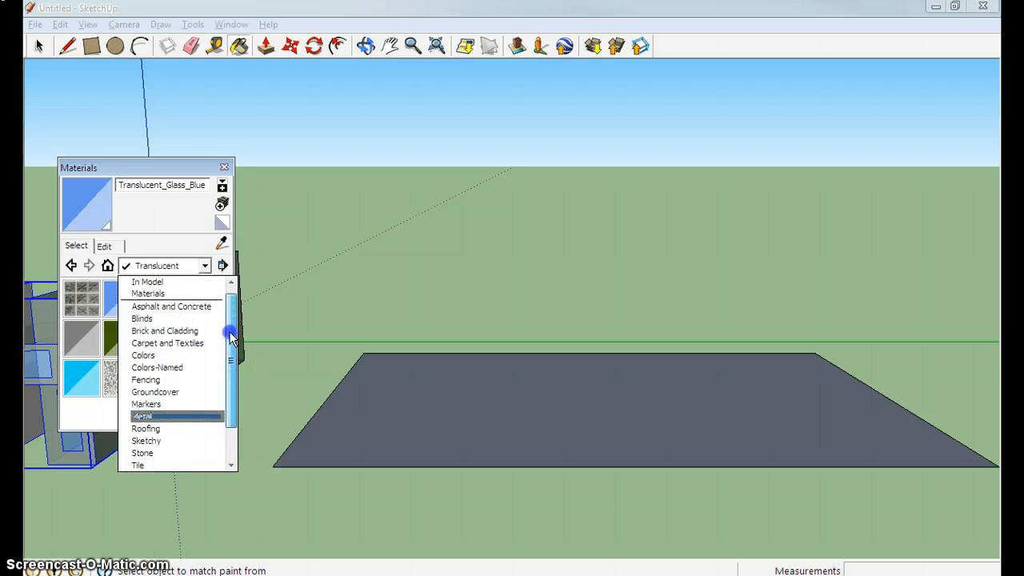
click(174, 332)
click(118, 298)
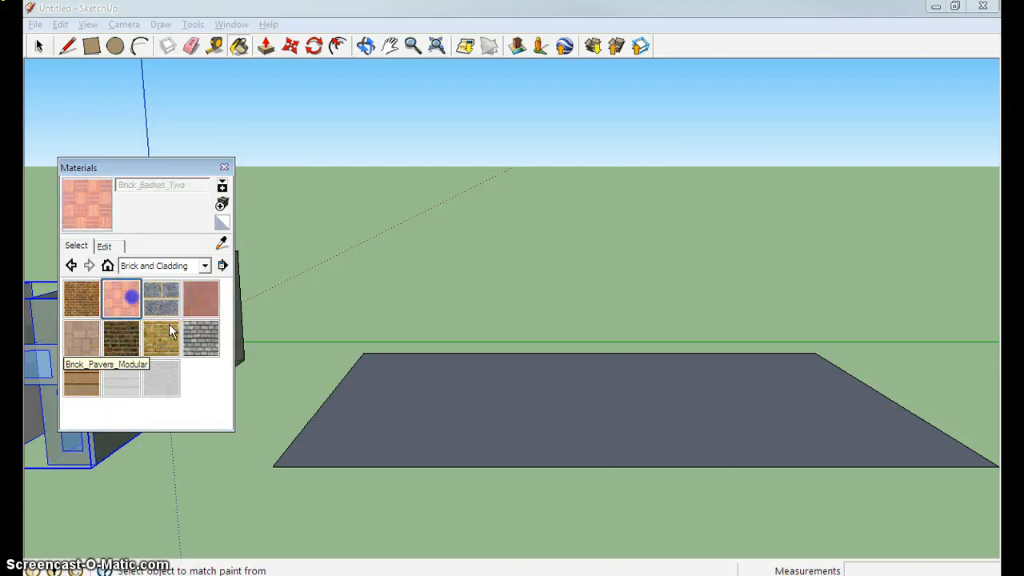
click(418, 403)
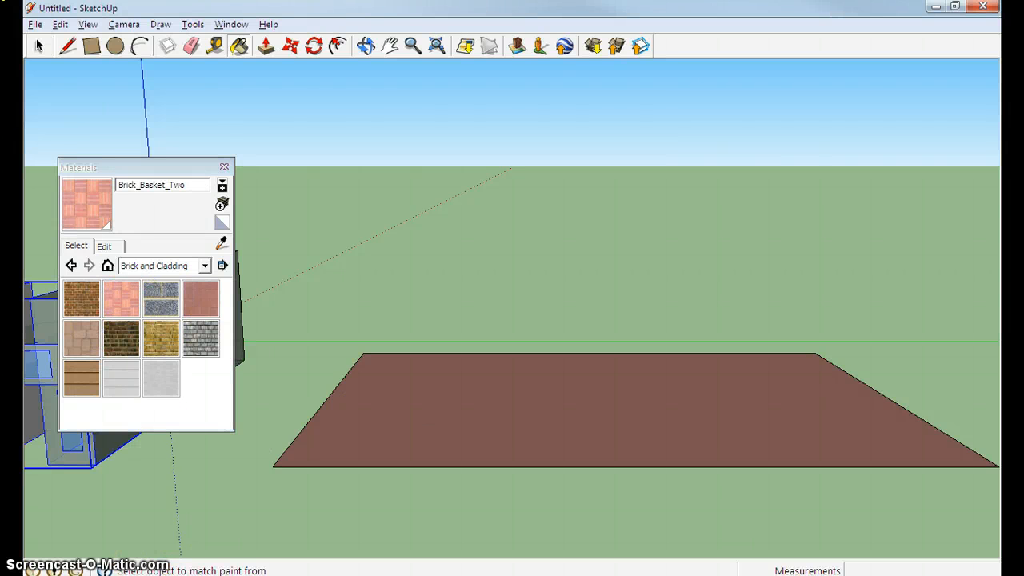
click(161, 338)
click(380, 412)
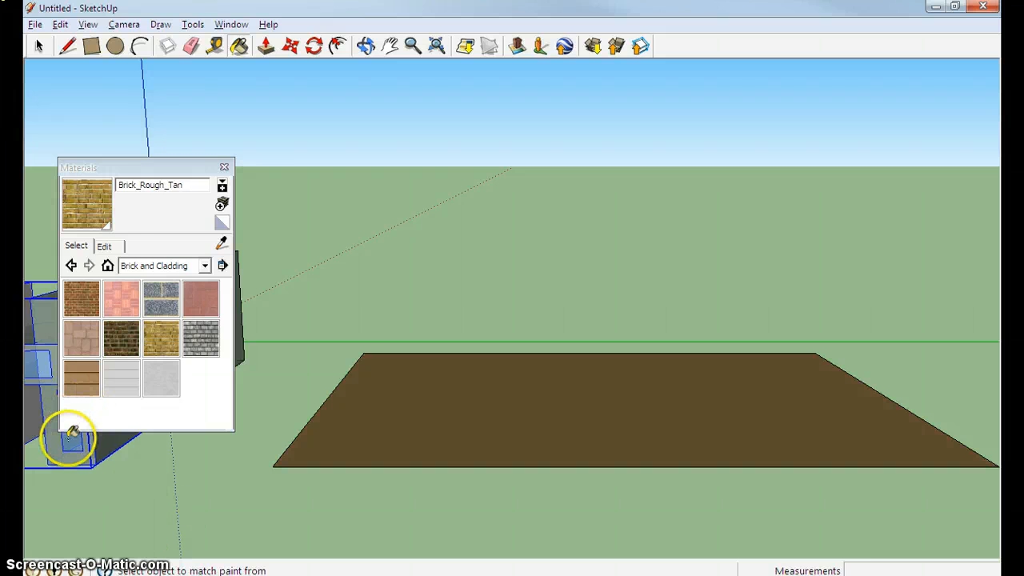
- Close the materials window and move the front building copy onto the middle of the brick-painted ground rectangle
click(292, 48)
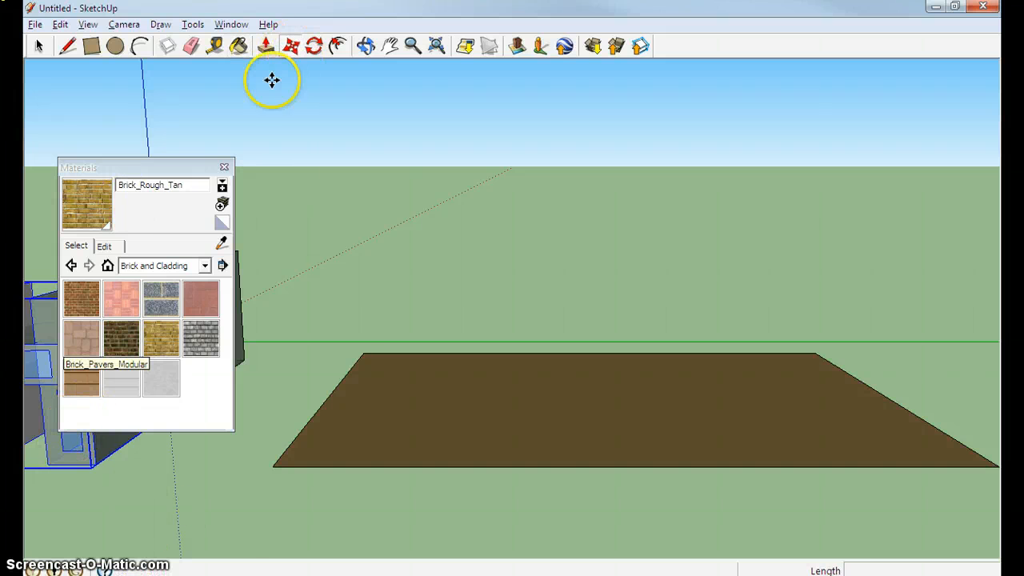
click(225, 168)
click(96, 361)
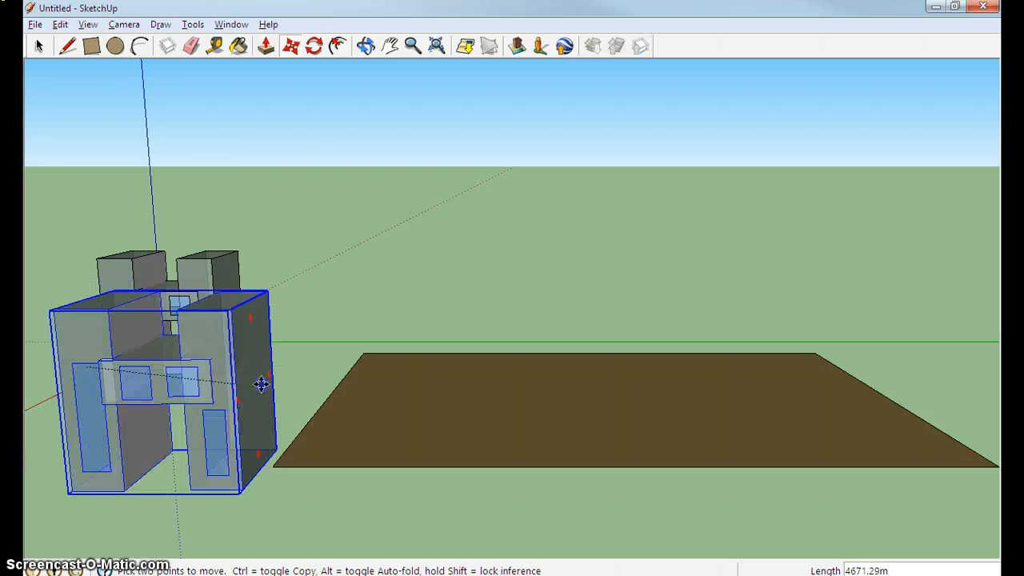
click(480, 318)
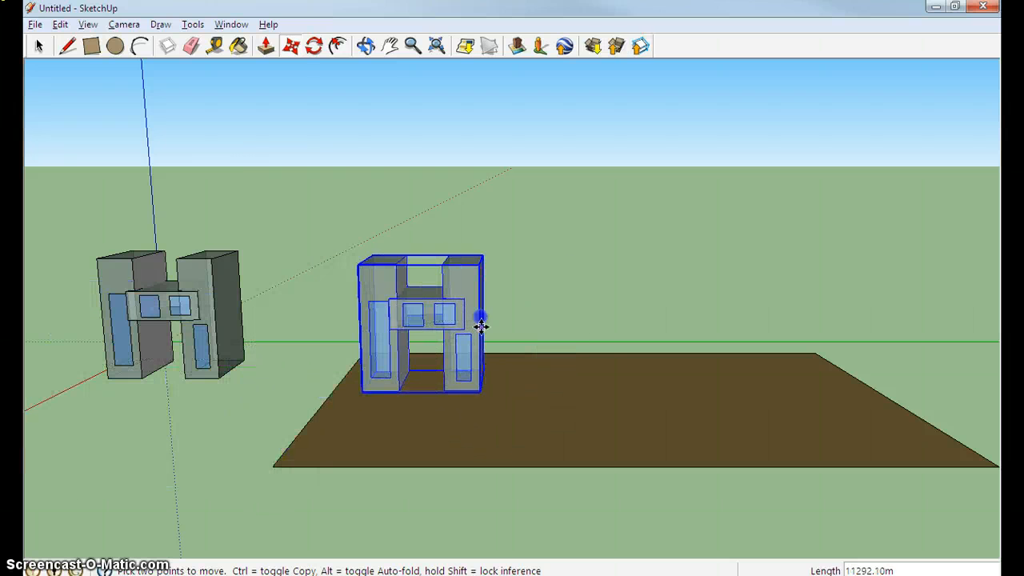
click(491, 429)
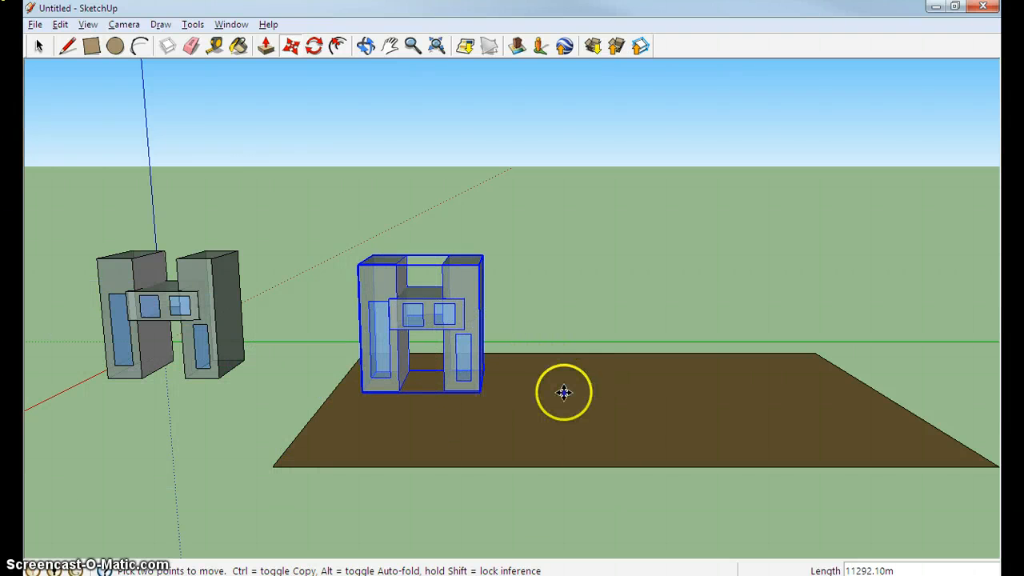
click(215, 318)
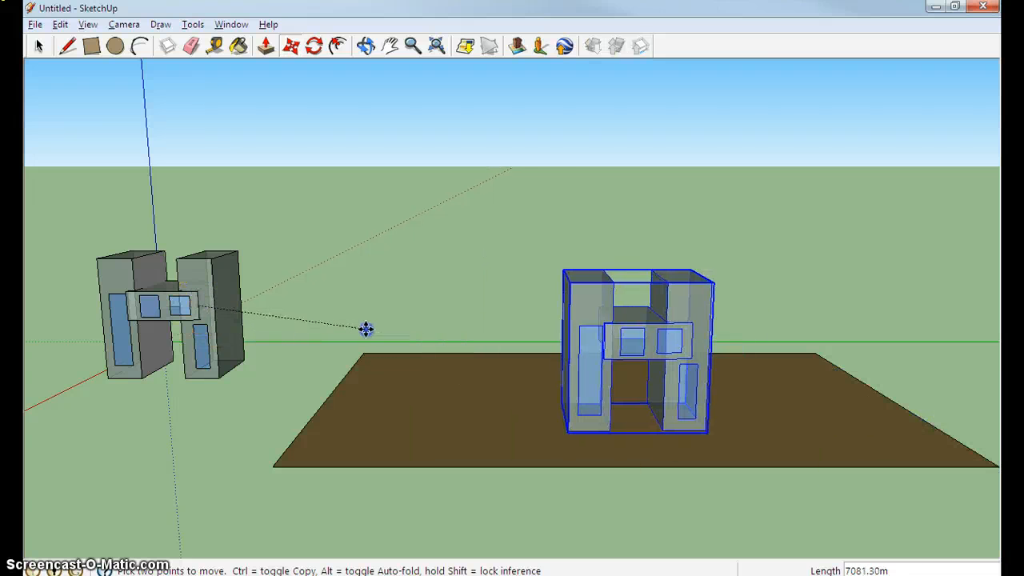